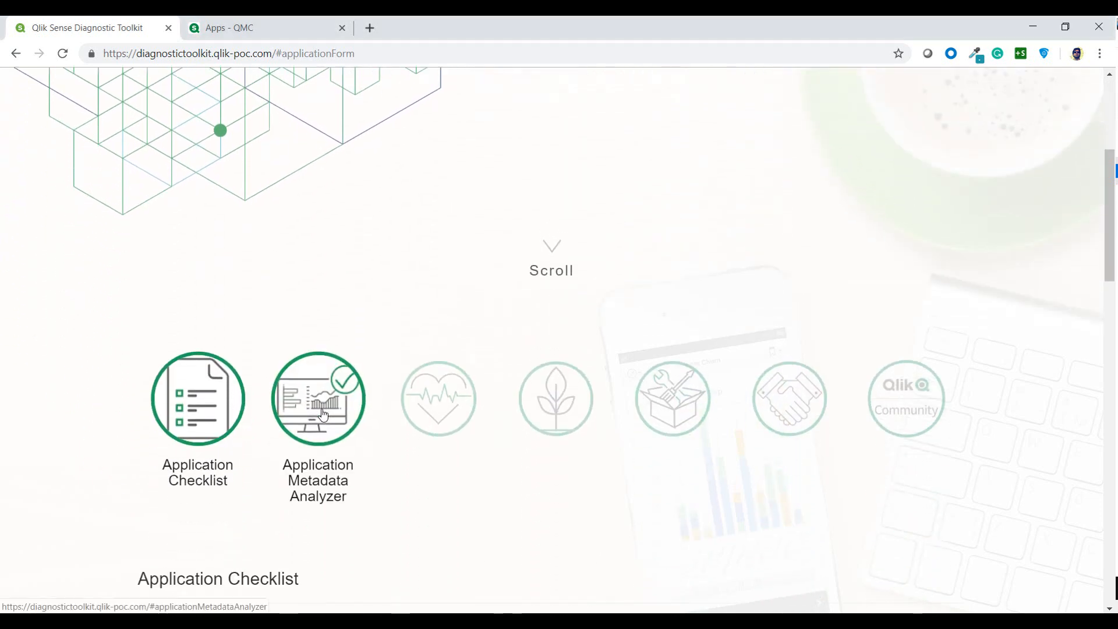
Step: Open the Application Metadata Analyzer section of the toolkit and follow the app's link to its GitHub repository
click(324, 415)
scroll(303, 299, down, 4)
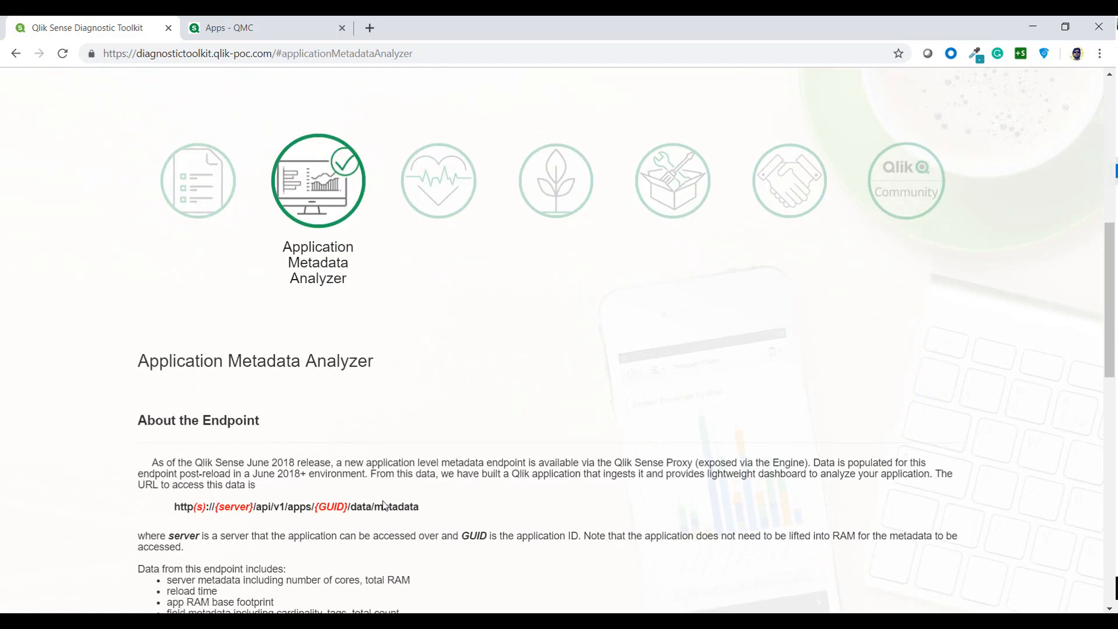
scroll(439, 492, down, 3)
scroll(450, 489, down, 1)
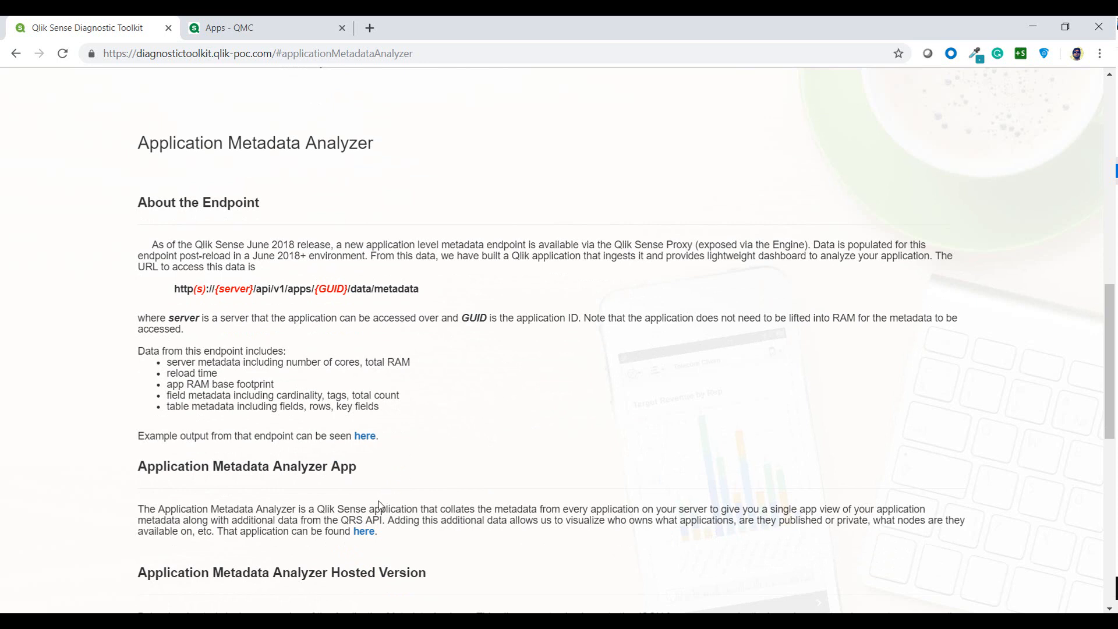
click(364, 532)
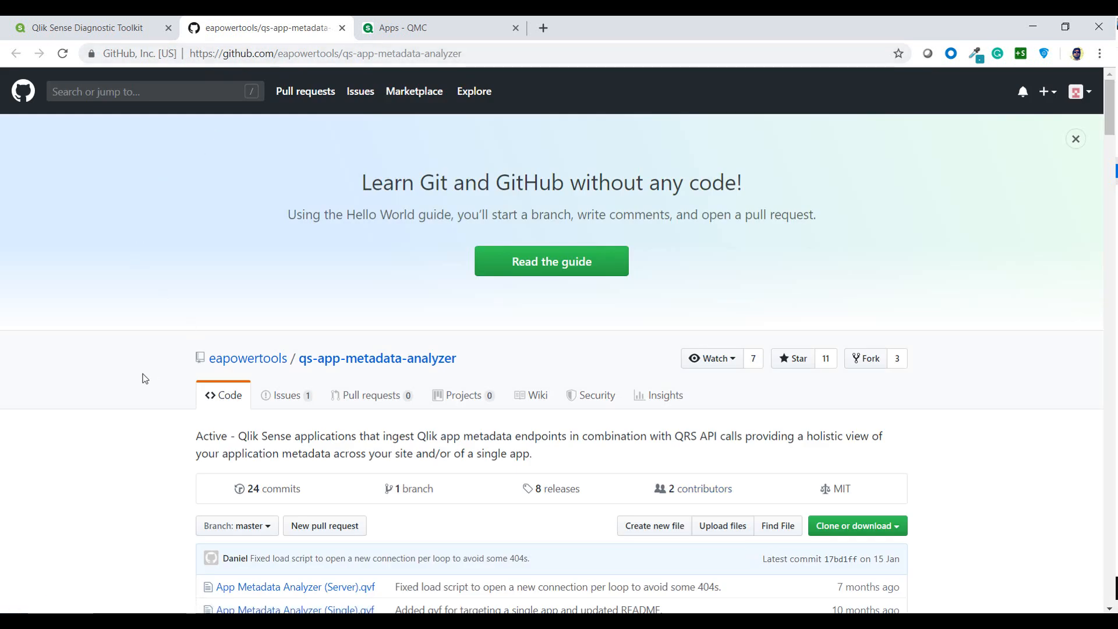
Step: Download App Metadata Analyzer (Server).qvf from the repository and save it to the Desktop
scroll(145, 378, down, 1)
scroll(145, 378, down, 1)
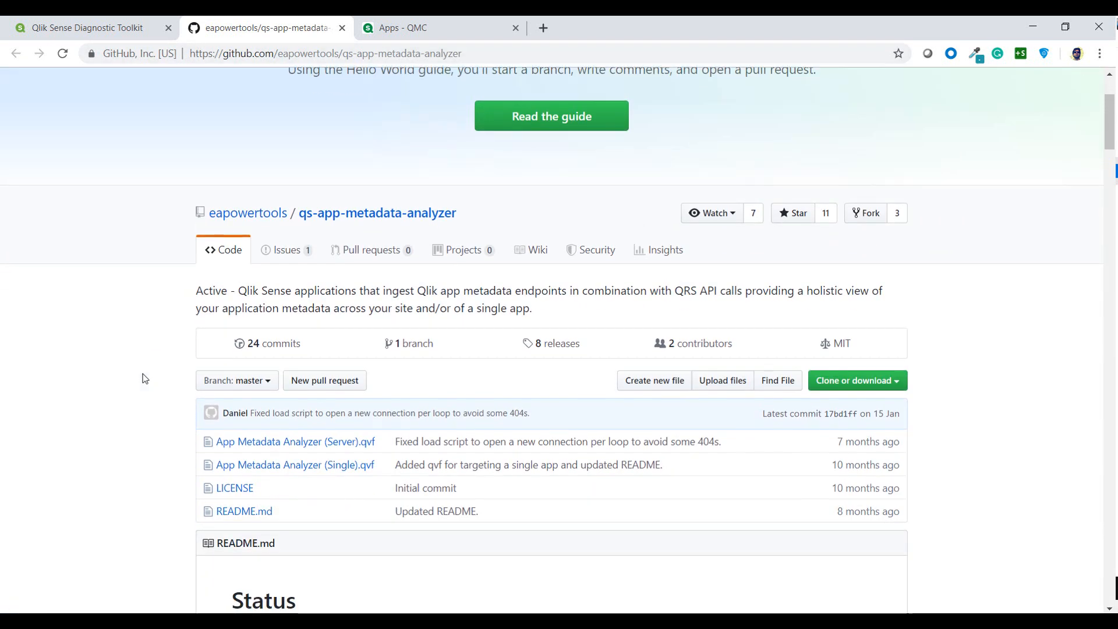
click(347, 445)
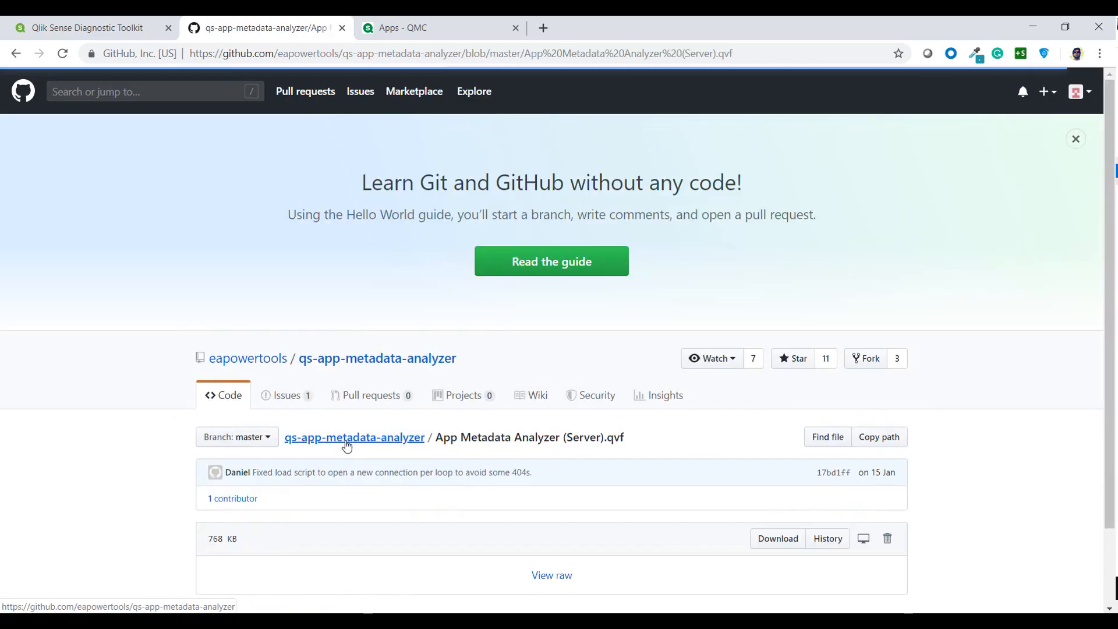
scroll(783, 263, down, 1)
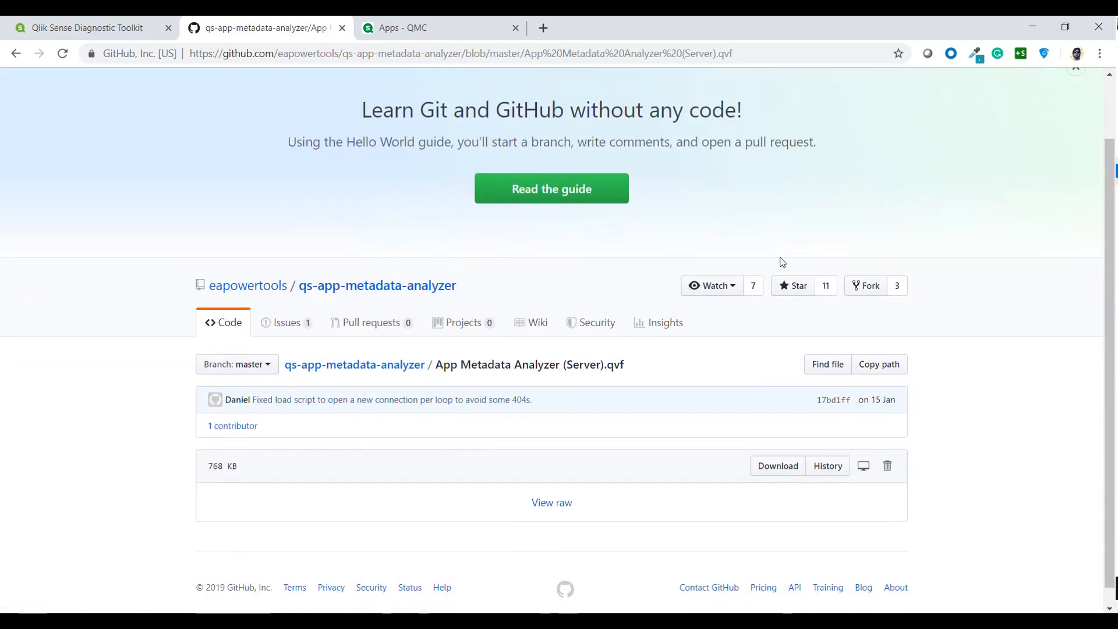
click(778, 466)
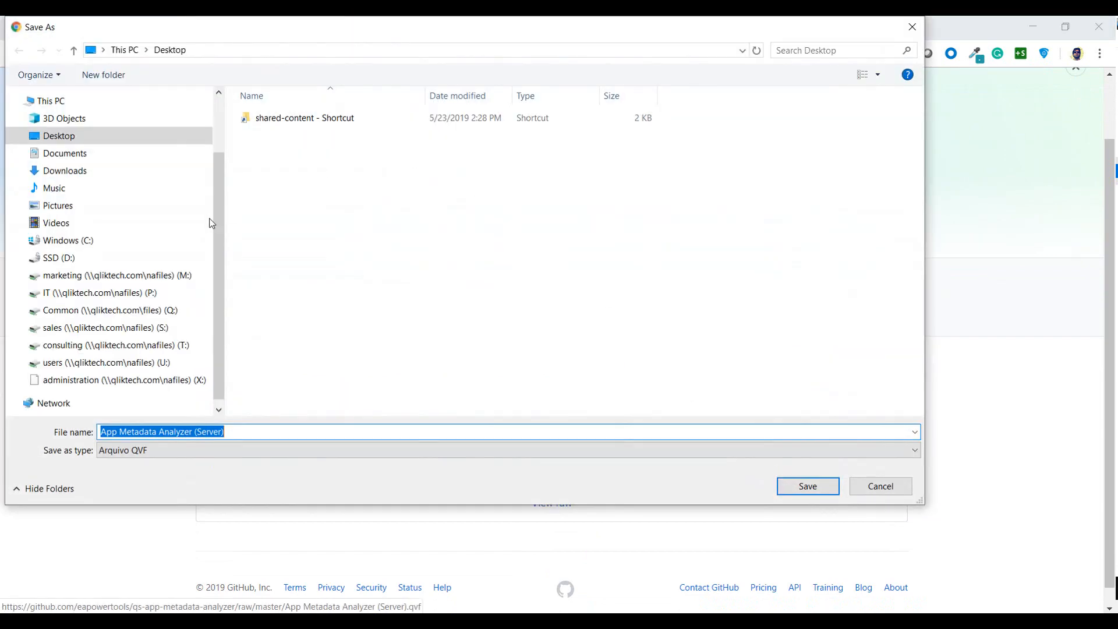
click(795, 487)
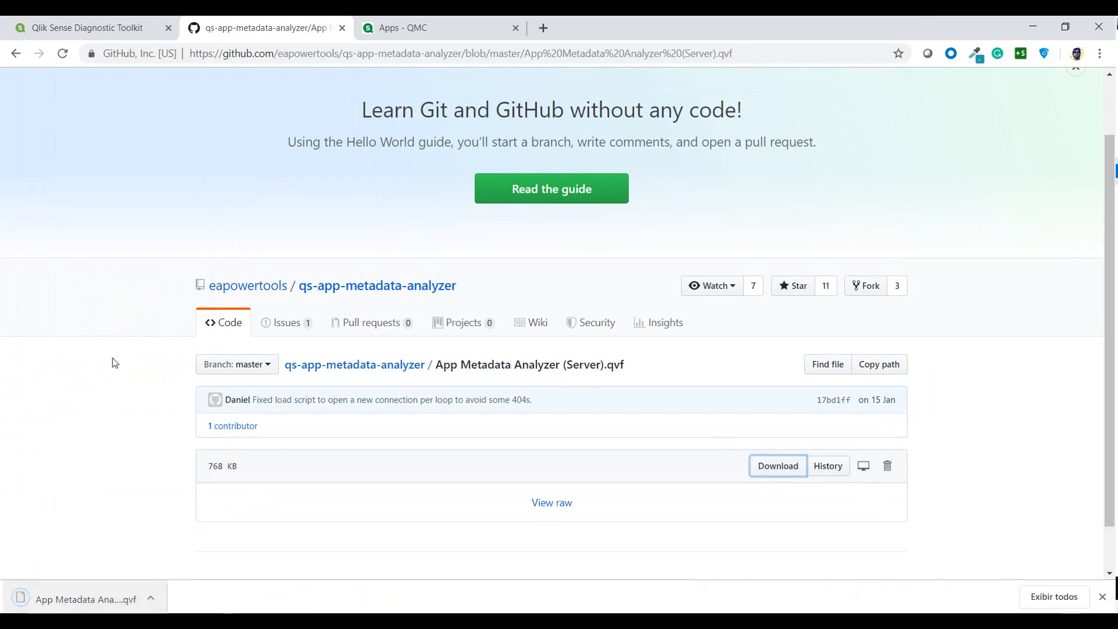
Step: Switch to the QMC and import App Metadata Analyzer (Server).qvf from the Desktop under its default app name
click(406, 32)
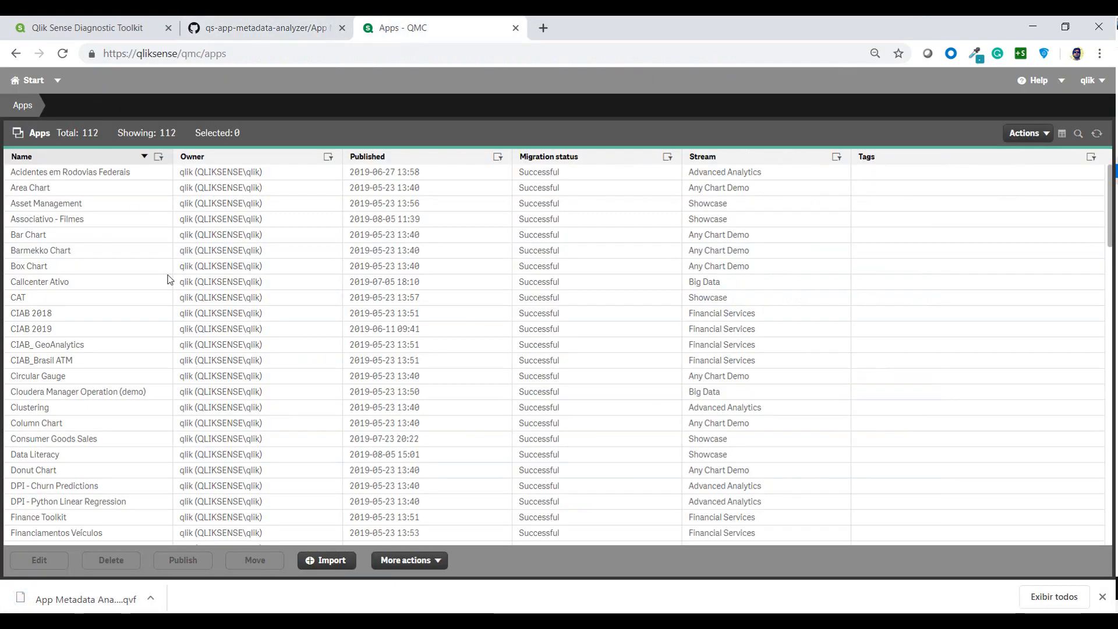
click(319, 561)
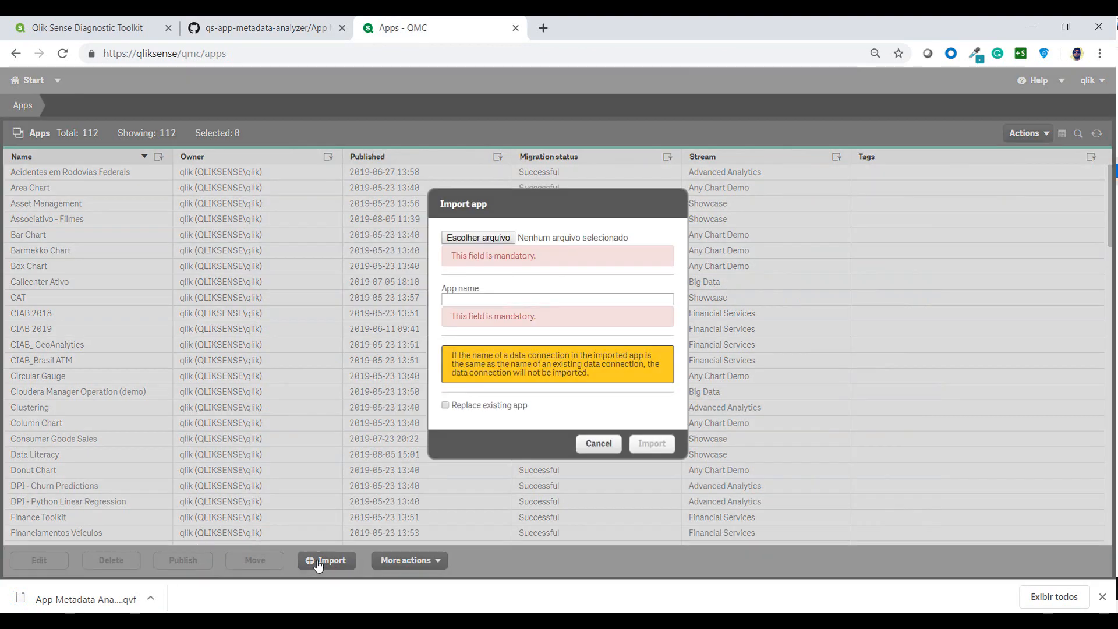
click(472, 238)
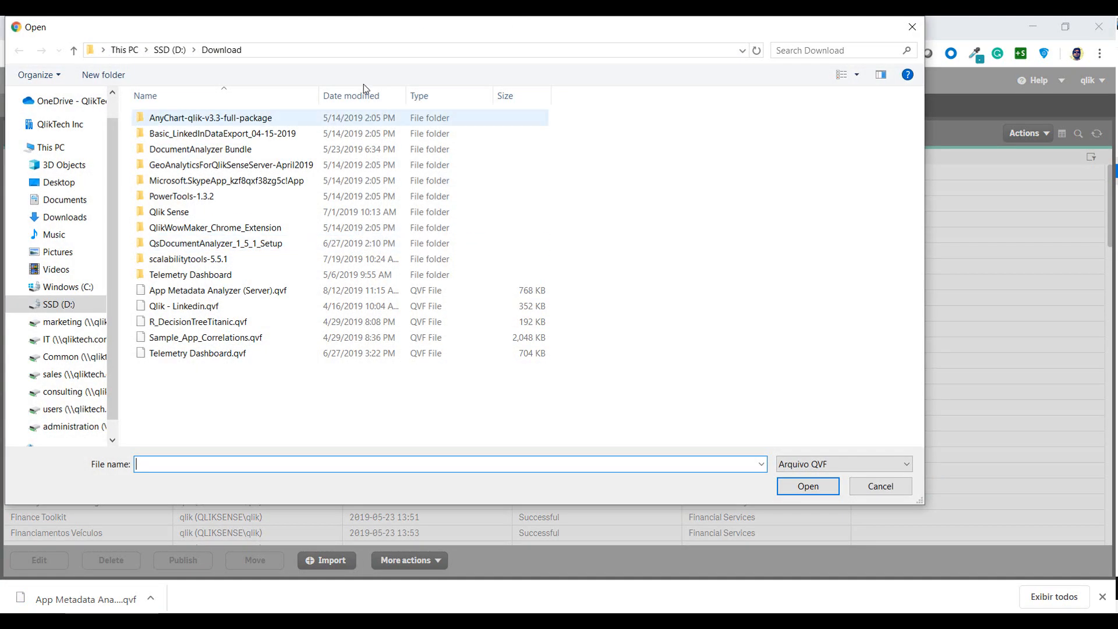
click(62, 186)
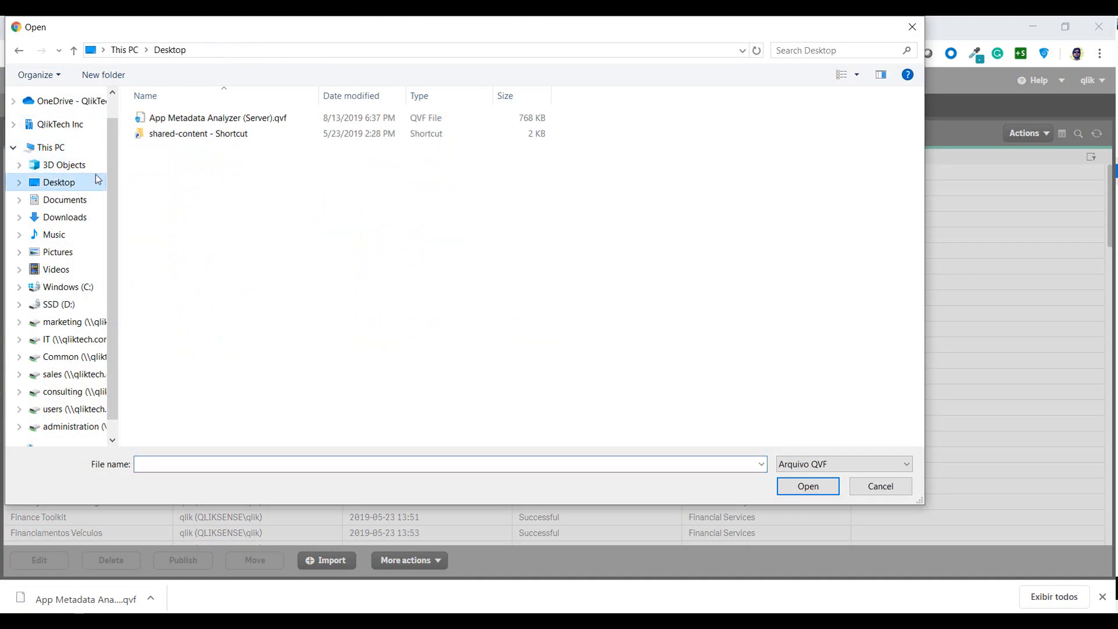
click(240, 118)
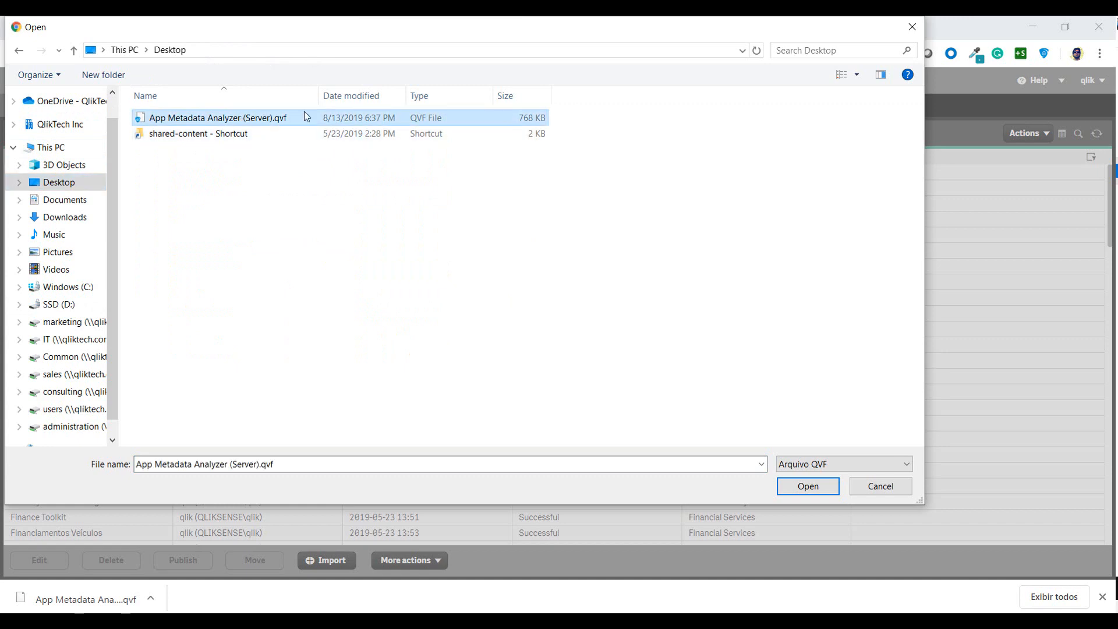
click(814, 487)
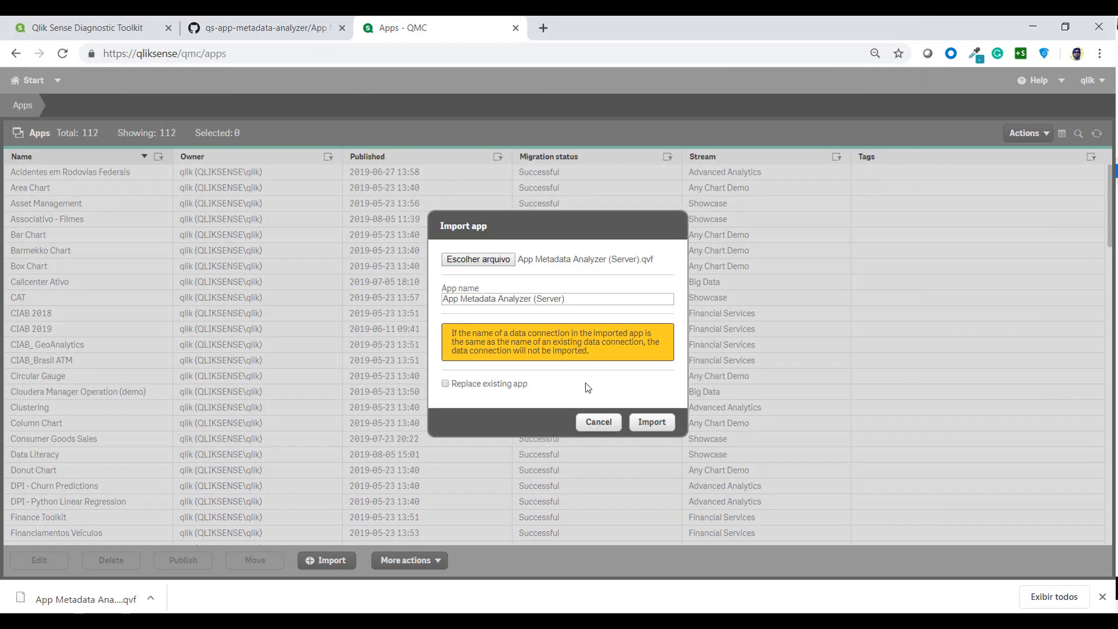
click(635, 424)
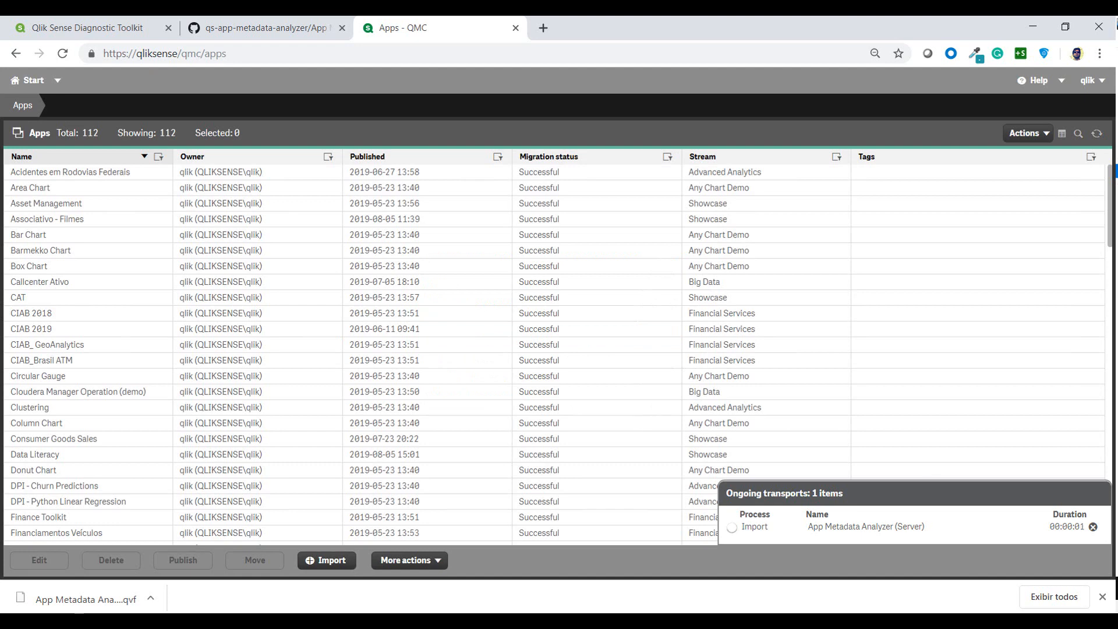
click(1103, 596)
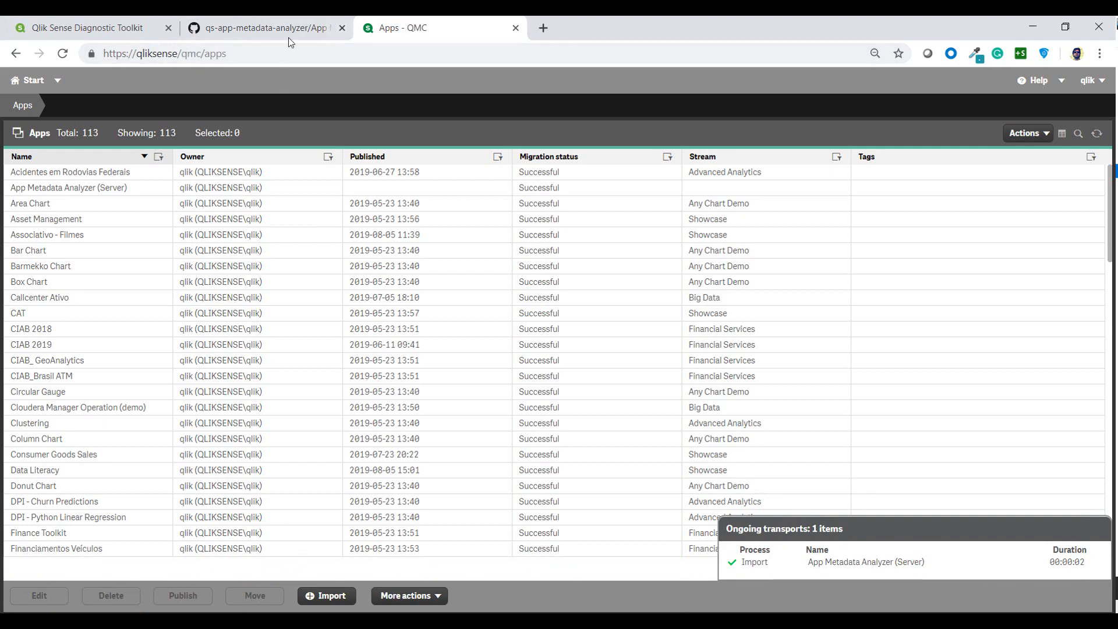
Step: Open the Qlik Sense hub in a duplicate of the QMC page and launch the App Metadata Analyzer (Server) app
right_click(407, 25)
click(431, 75)
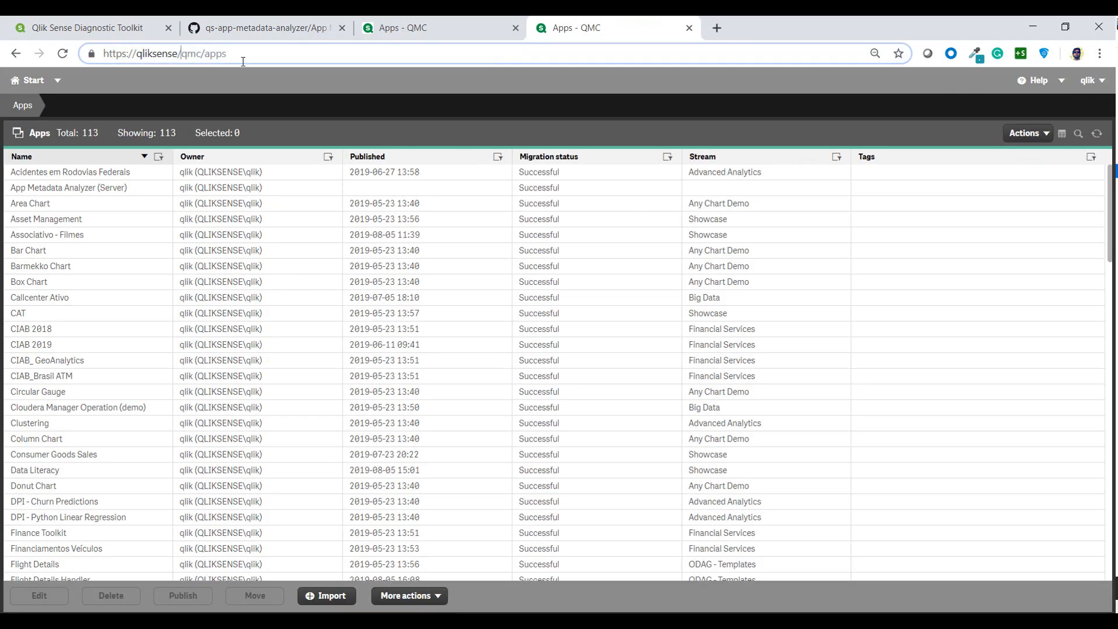
drag(243, 62, 651, 62)
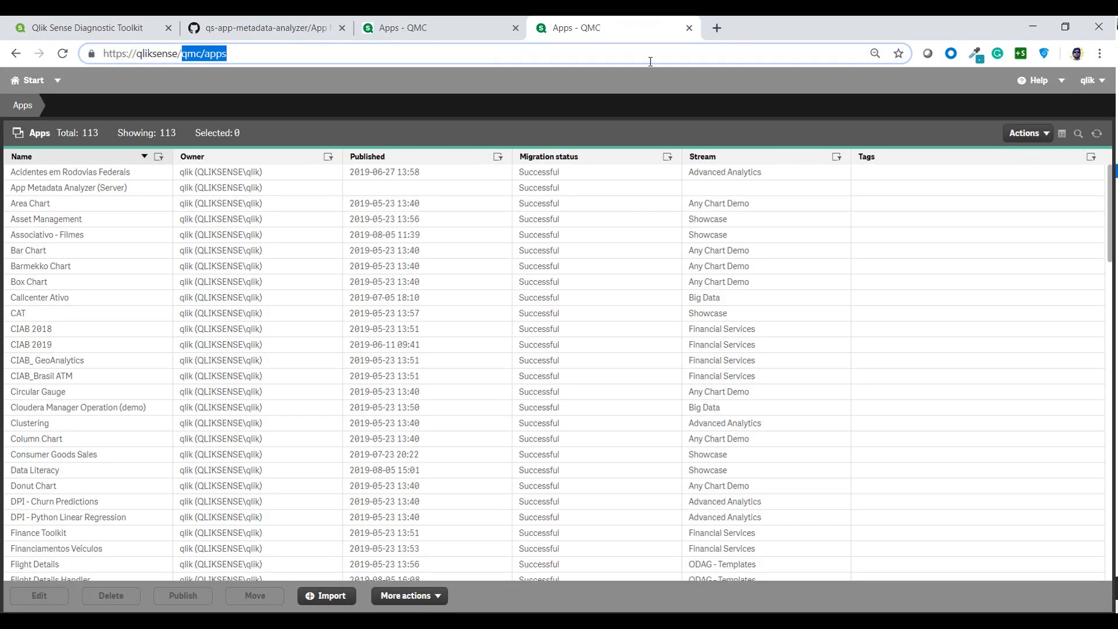
text(hub)
key(Return)
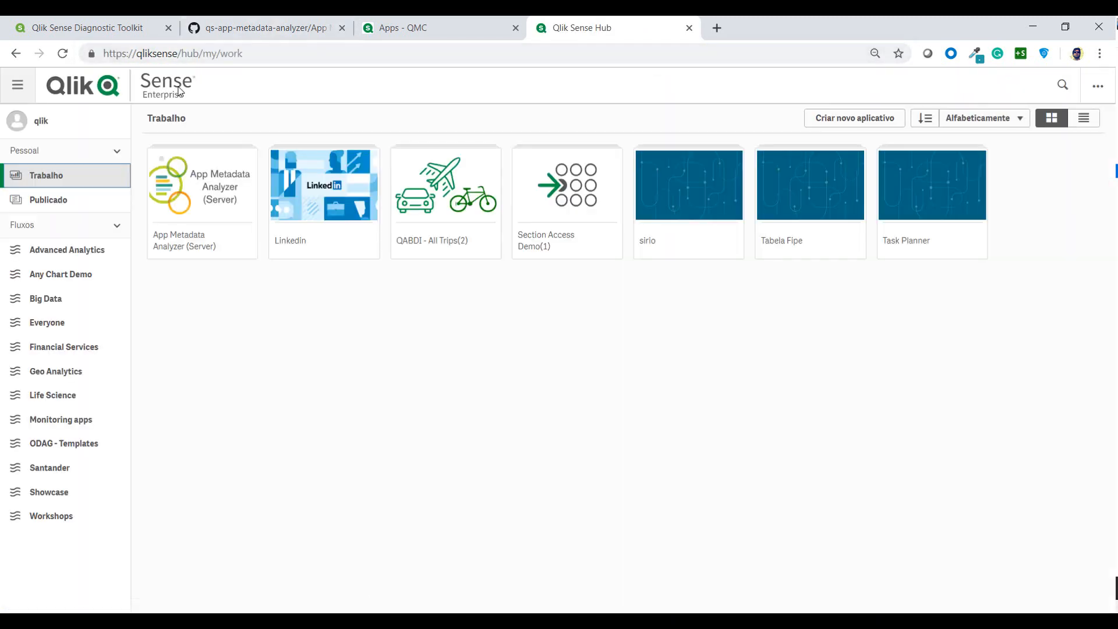
click(216, 174)
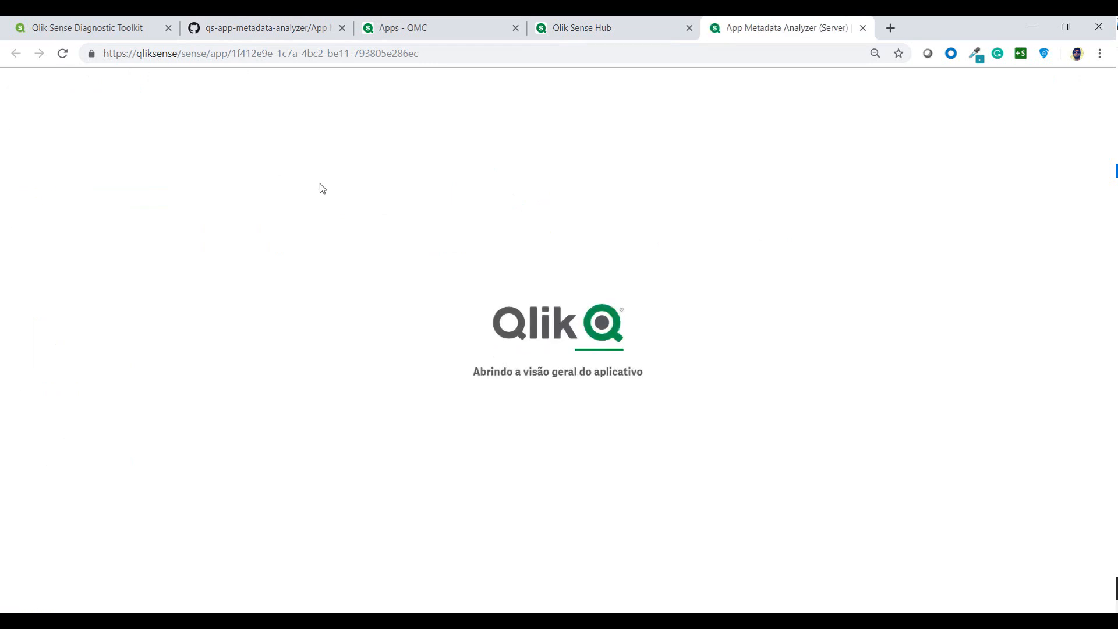
Step: In the load script's Thresholds & Settings section, set vCentralHostname to 'localhost'
click(522, 497)
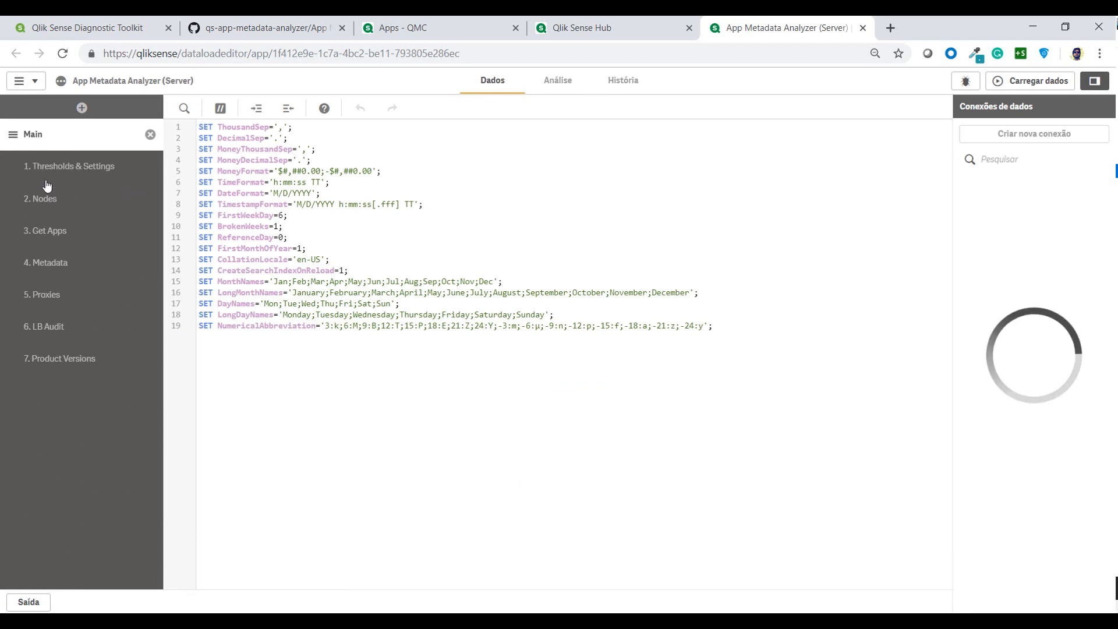
click(47, 169)
double_click(351, 149)
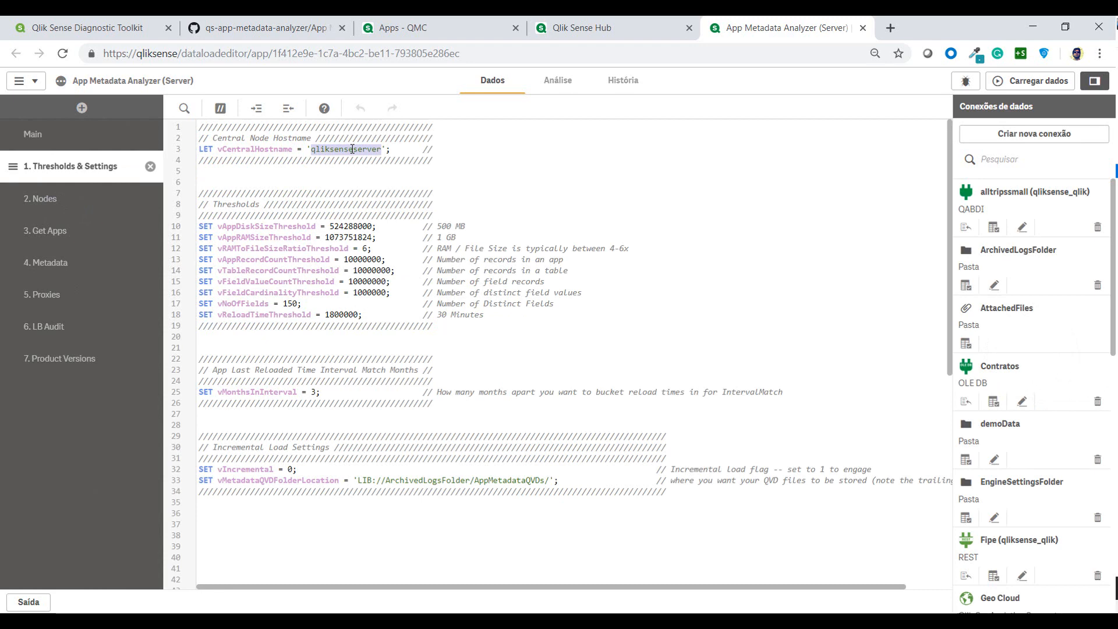
text(localhost)
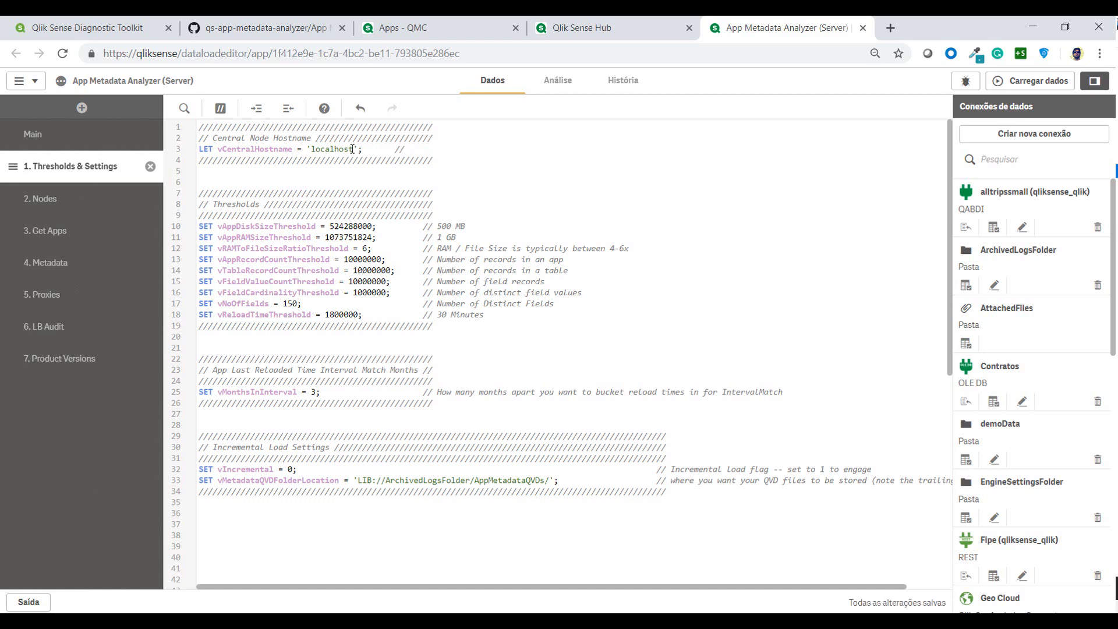
Step: Examine the block of threshold variables in the Thresholds & Settings script section
drag(432, 323, 187, 201)
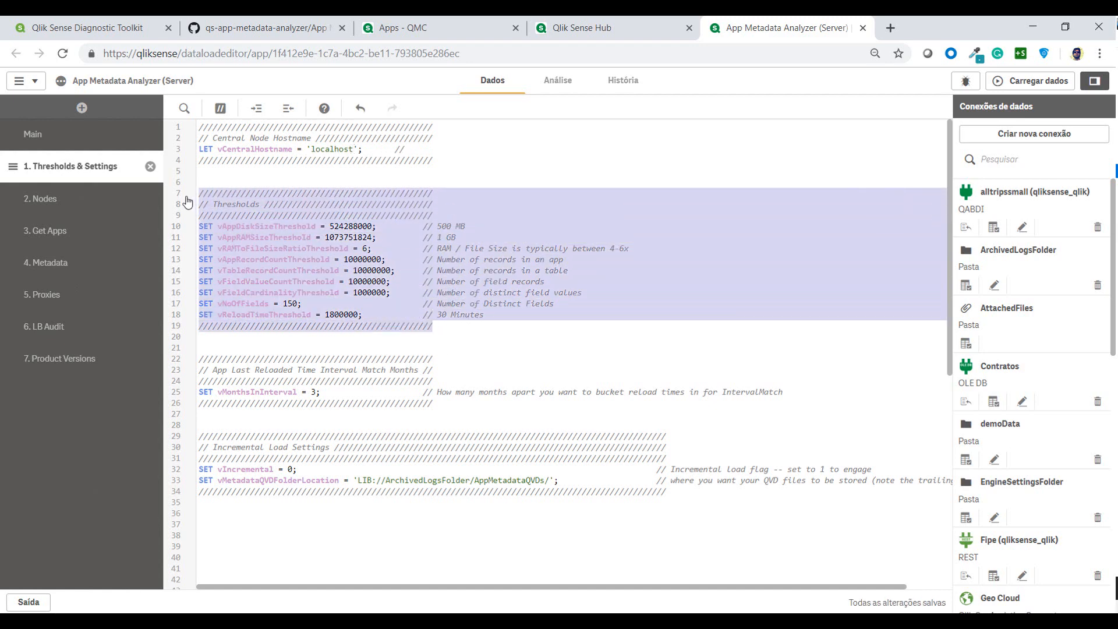
key(ctrl+equal)
key(ctrl+equal)
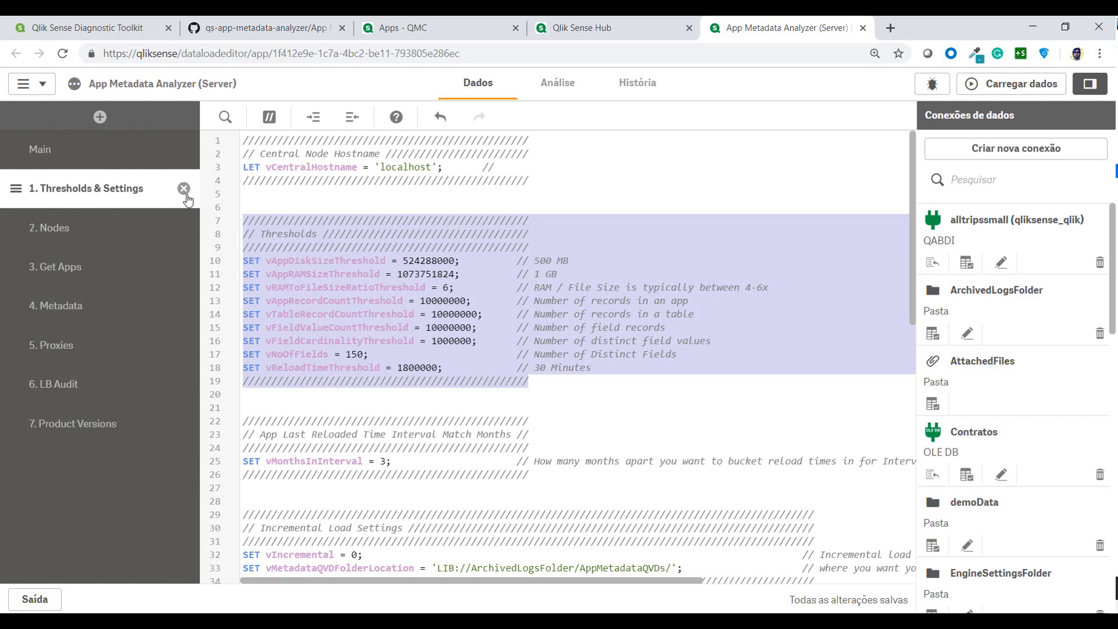
key(ctrl+minus)
key(ctrl+minus)
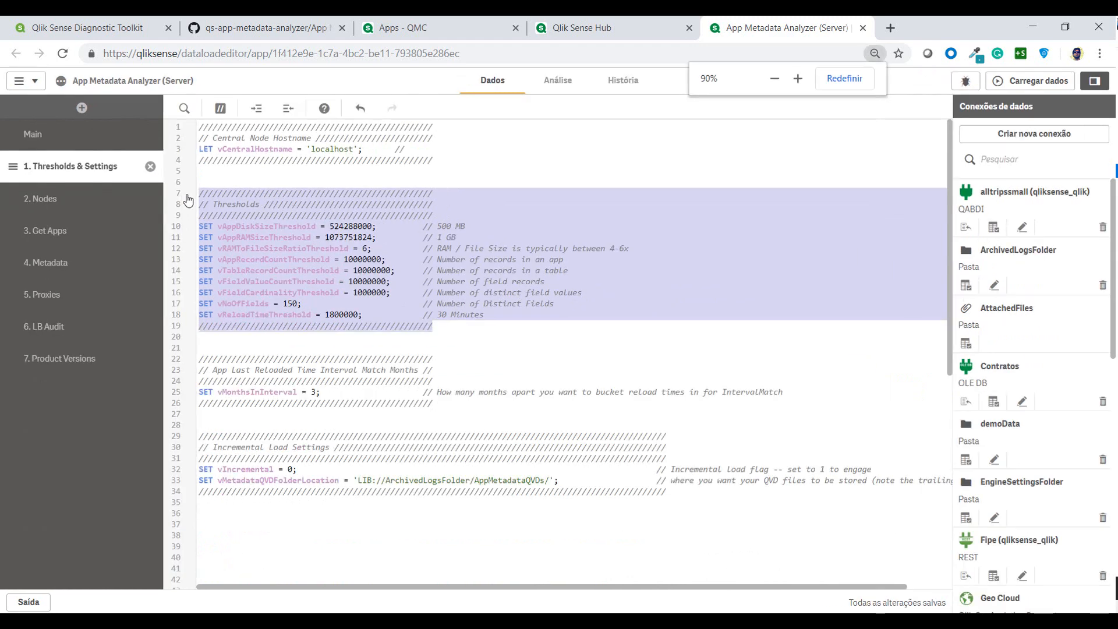
click(233, 417)
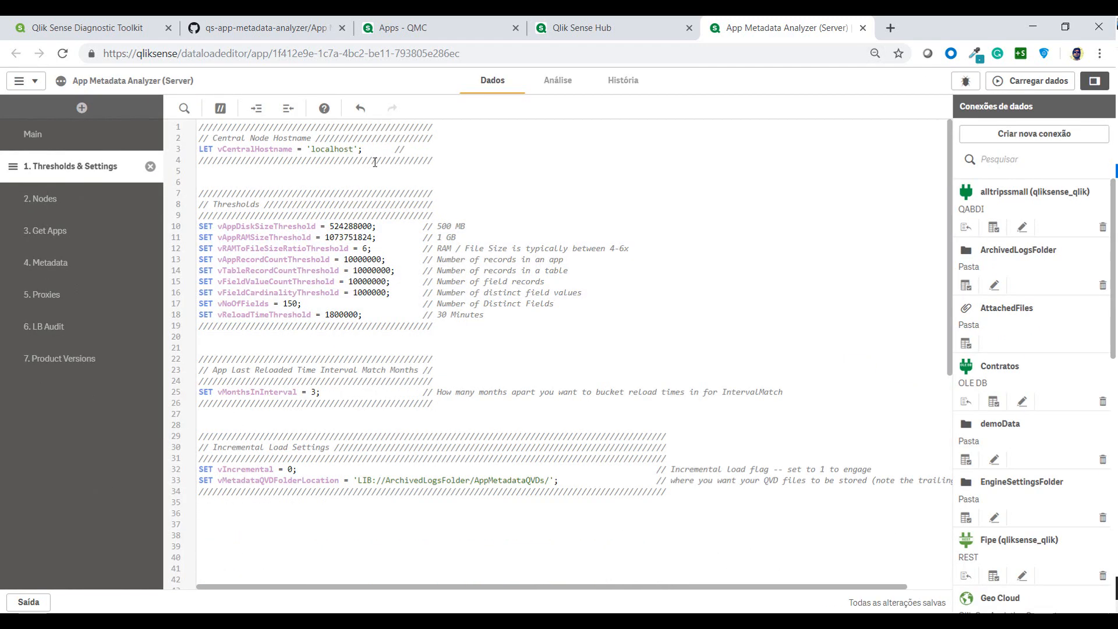
Step: Close the script editor and, in the QMC, change the App Metadata Analyzer (Server) owner to sa_repository (INTERNAL\sa_repository)
middle_click(767, 32)
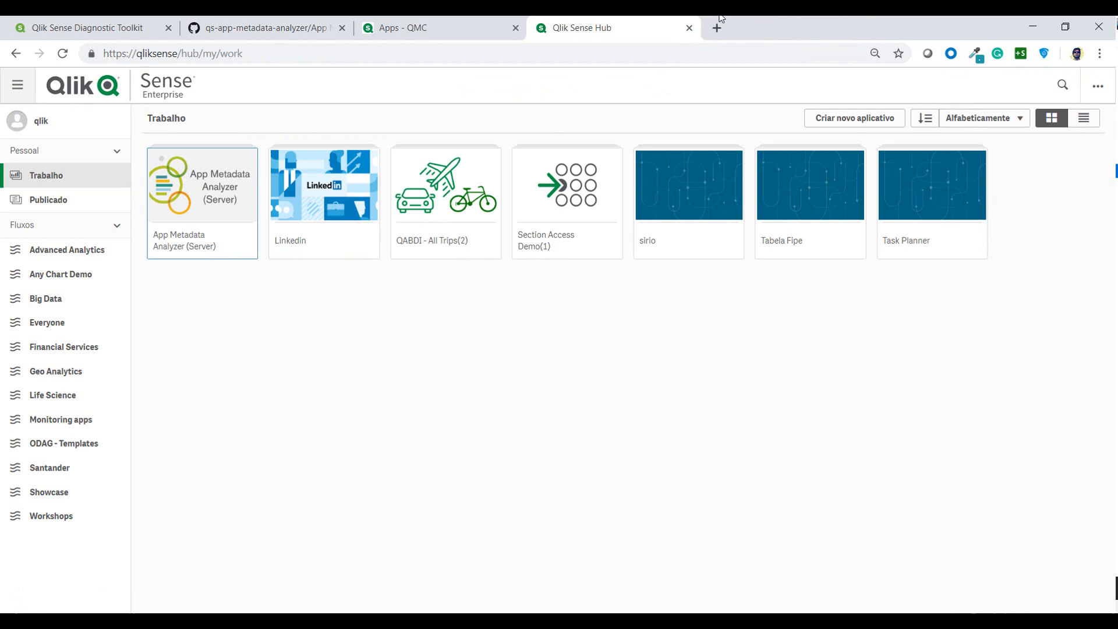
click(419, 32)
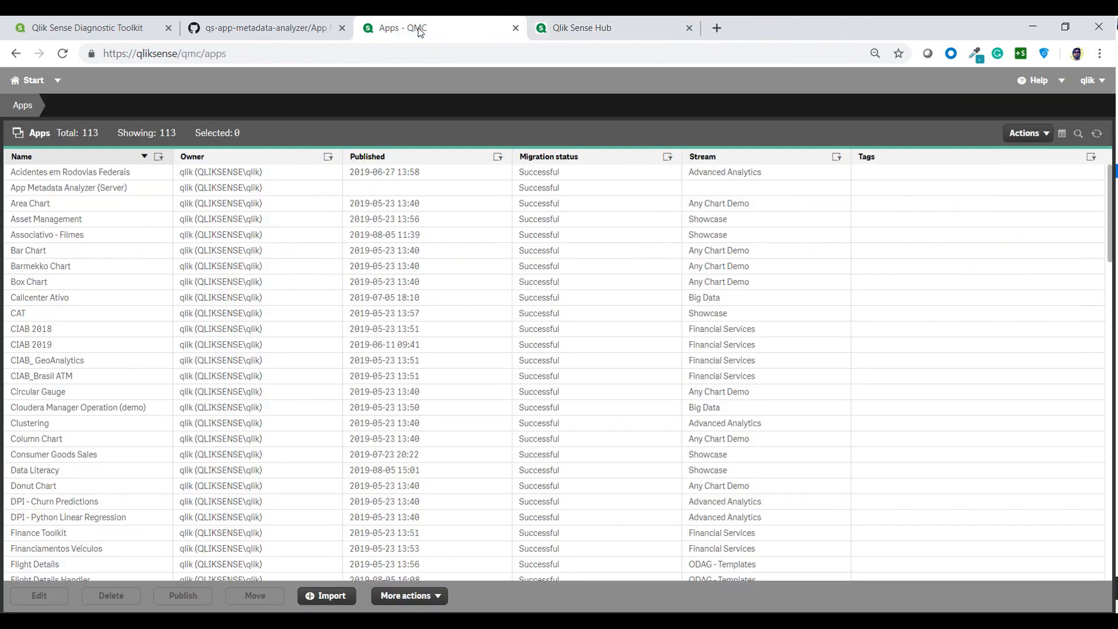
double_click(111, 191)
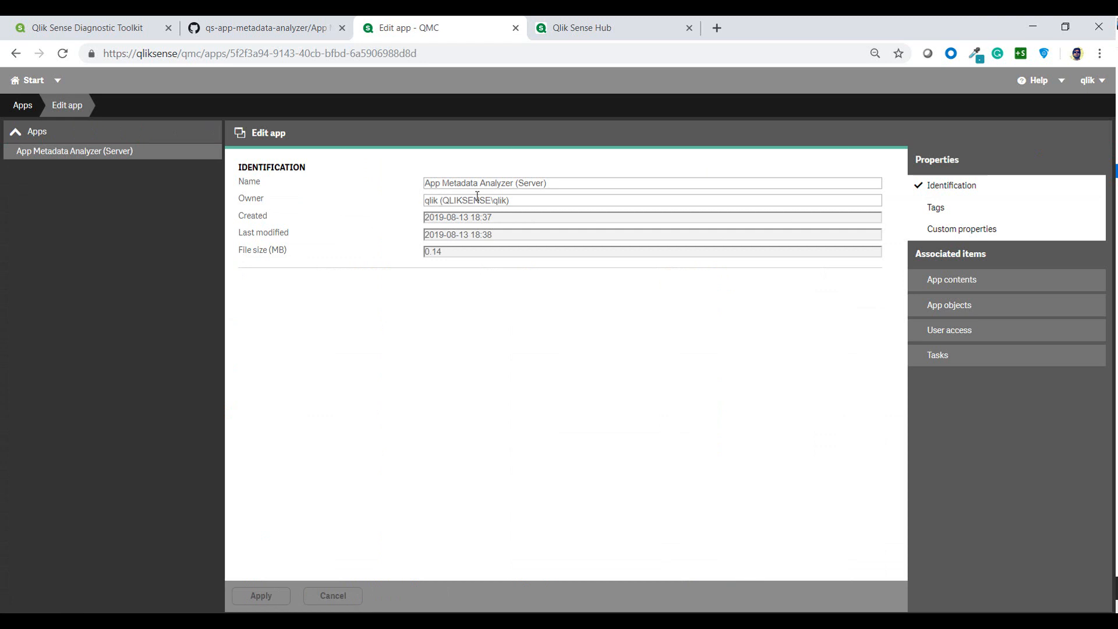
click(529, 204)
key(ctrl+a)
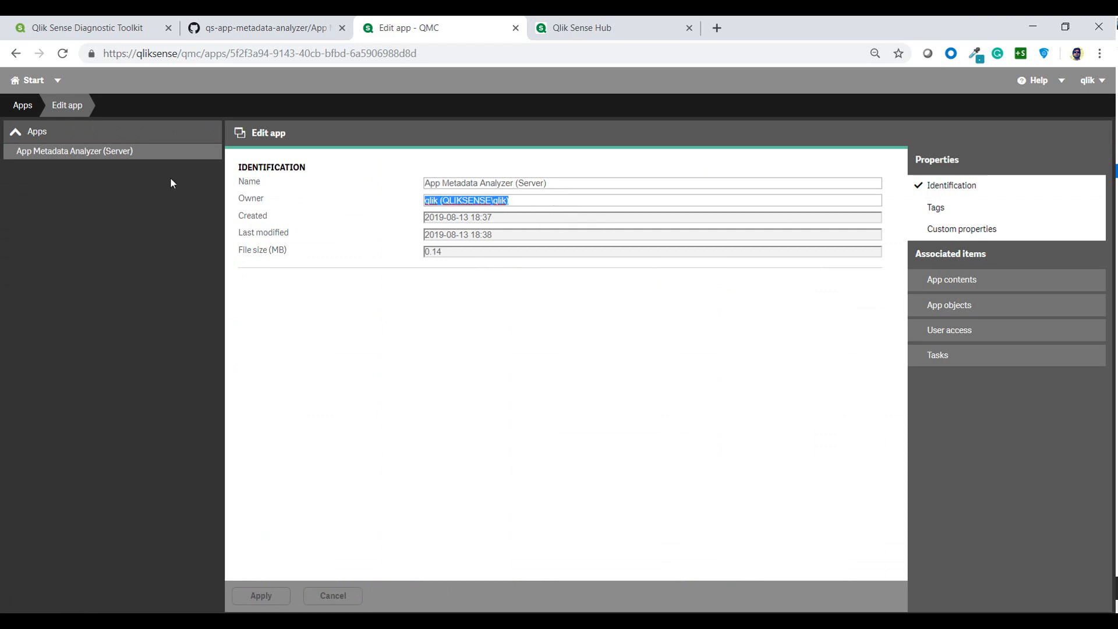
text(sa_re)
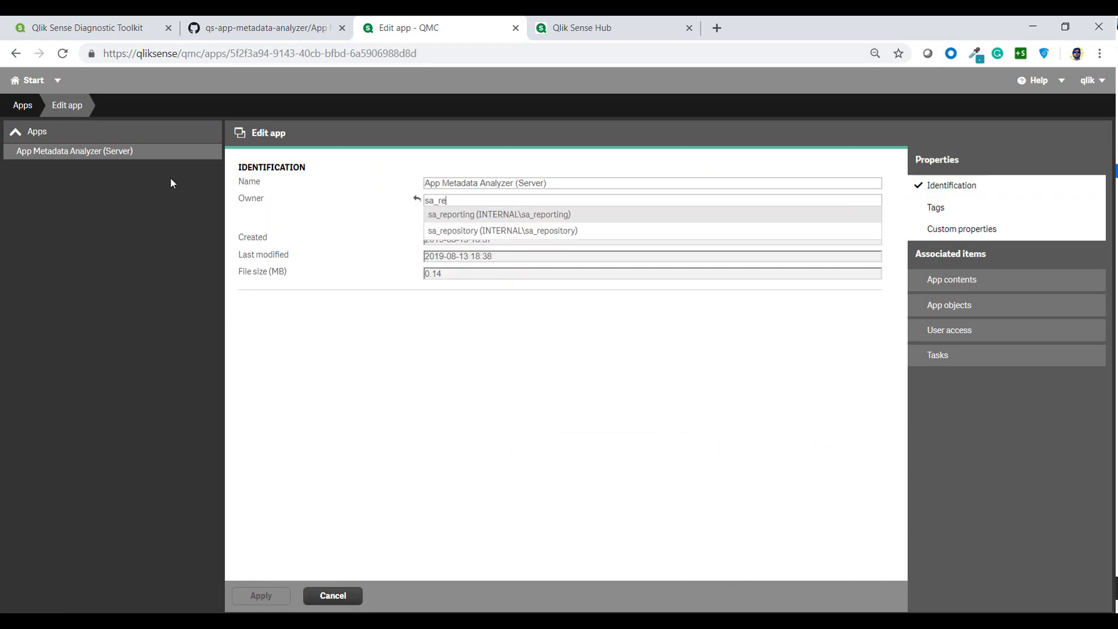
click(456, 232)
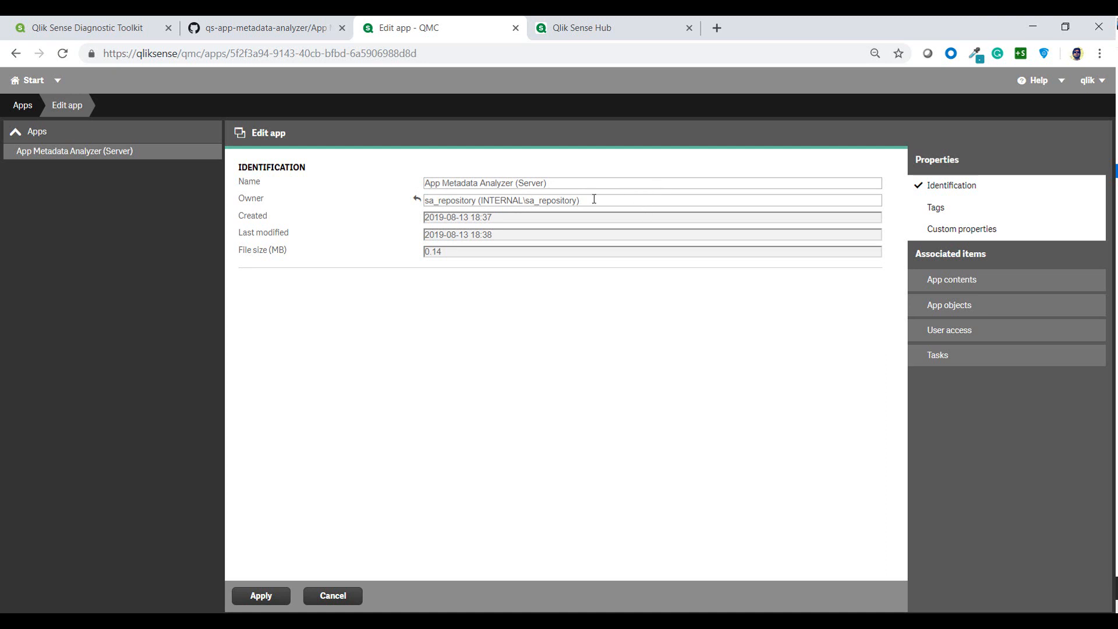
click(261, 597)
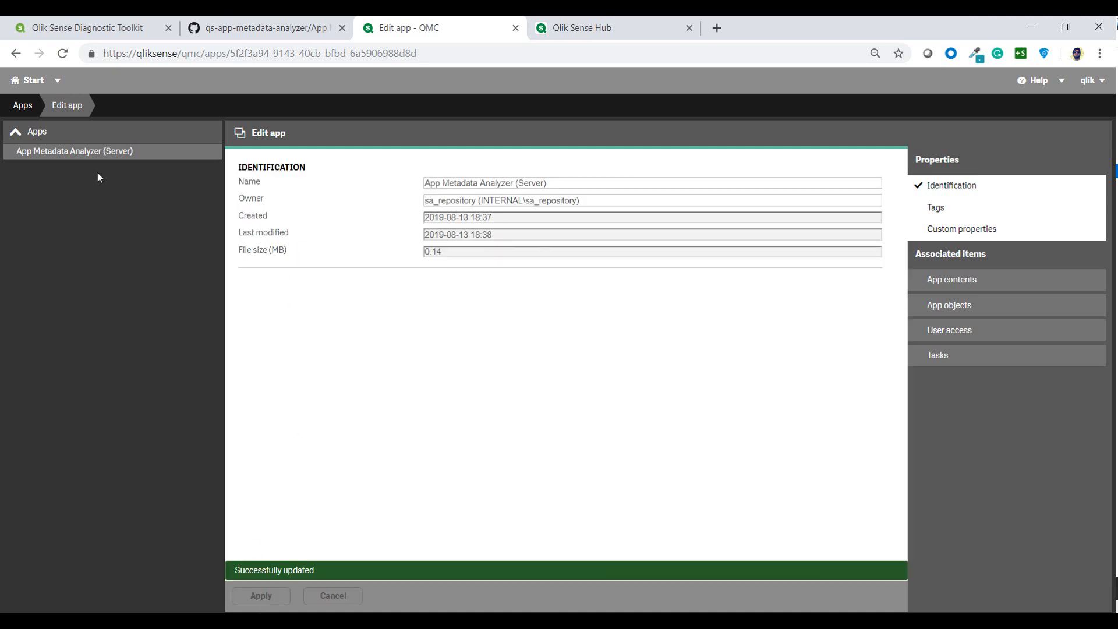
Step: Create a reload task for the App Metadata Analyzer (Server) app with a daily trigger and apply it
click(939, 357)
click(554, 595)
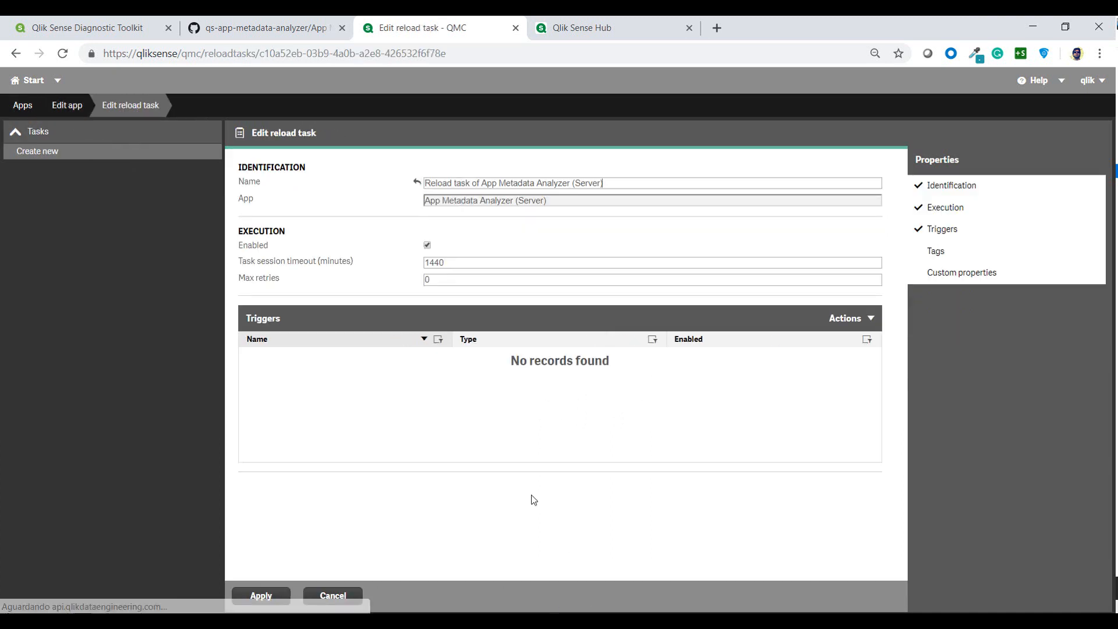
click(850, 322)
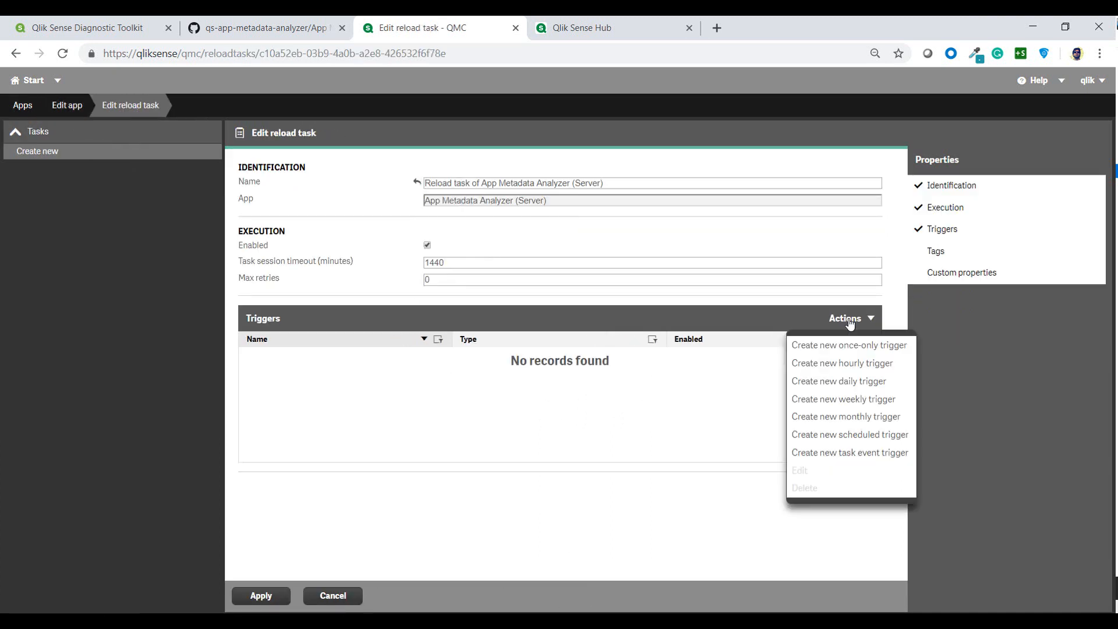
click(863, 382)
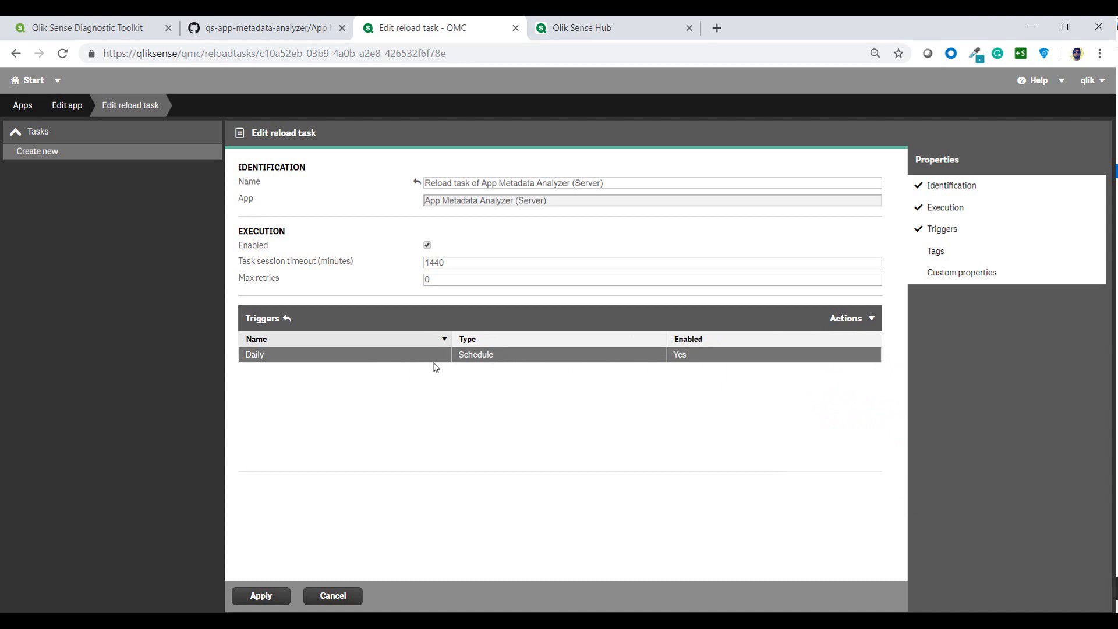
click(256, 596)
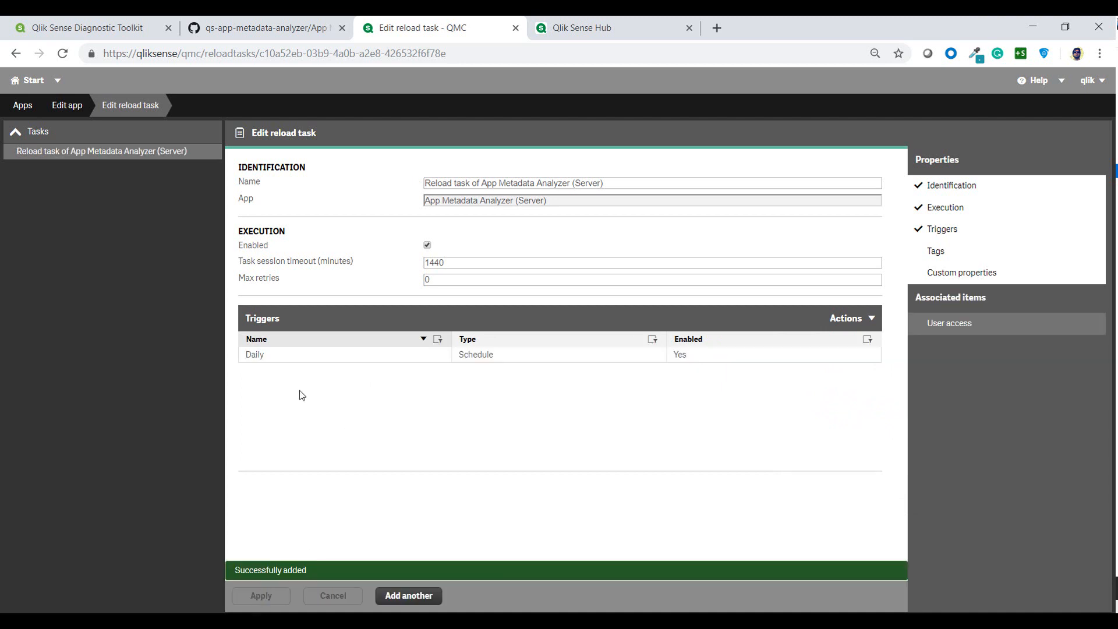
Step: In the QMC task list, start the App Metadata Analyzer (Server) reload task and refresh the list to check its status
click(41, 81)
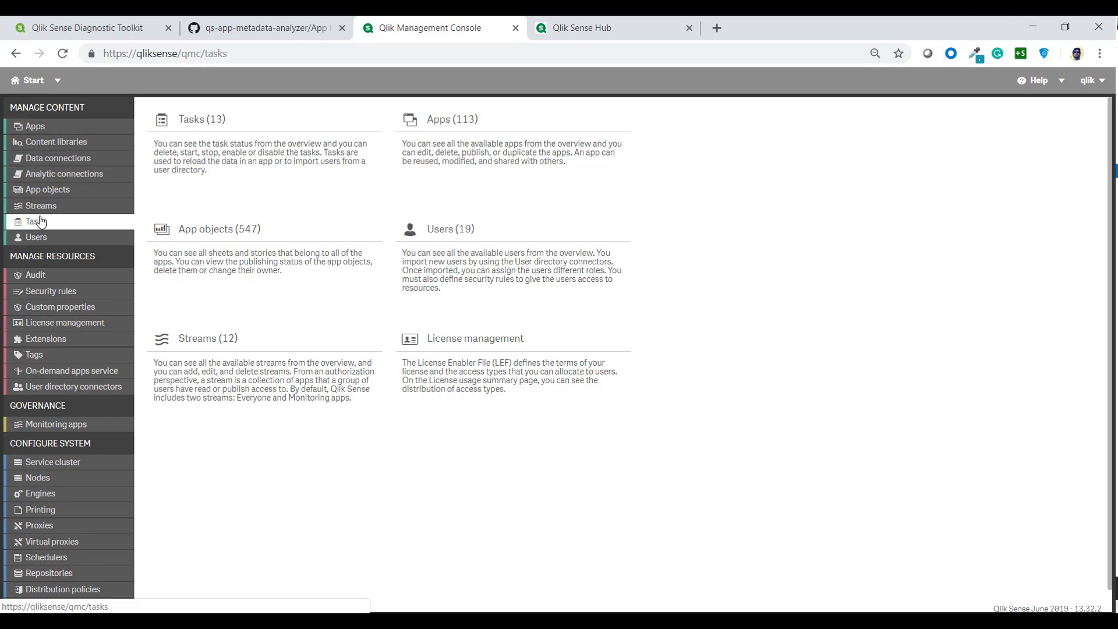
click(36, 221)
drag(148, 156, 197, 157)
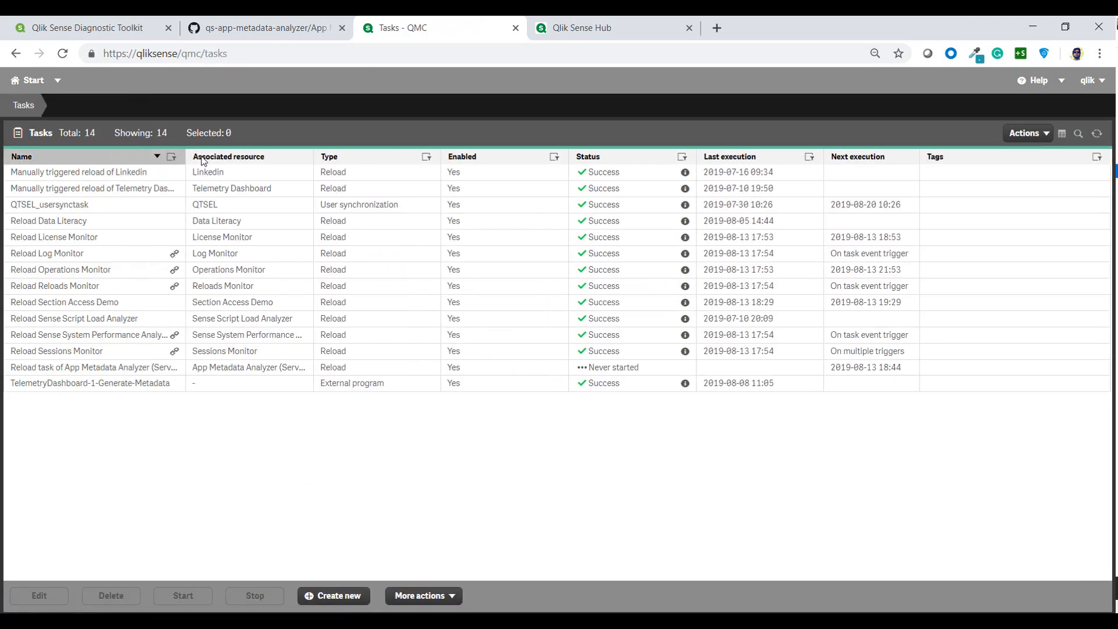
click(97, 368)
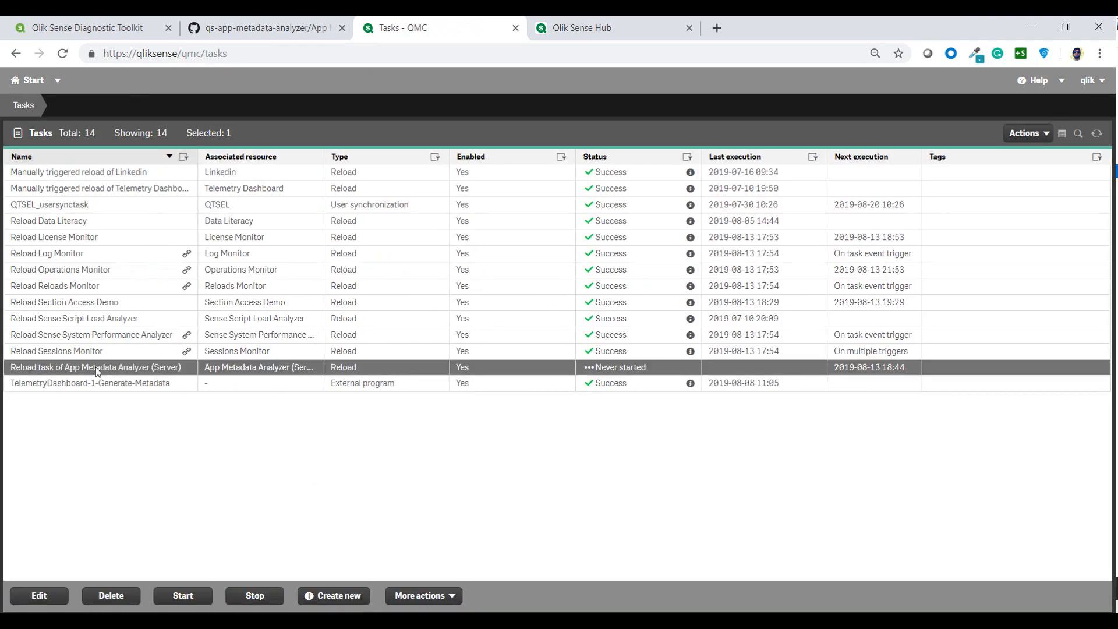
click(176, 595)
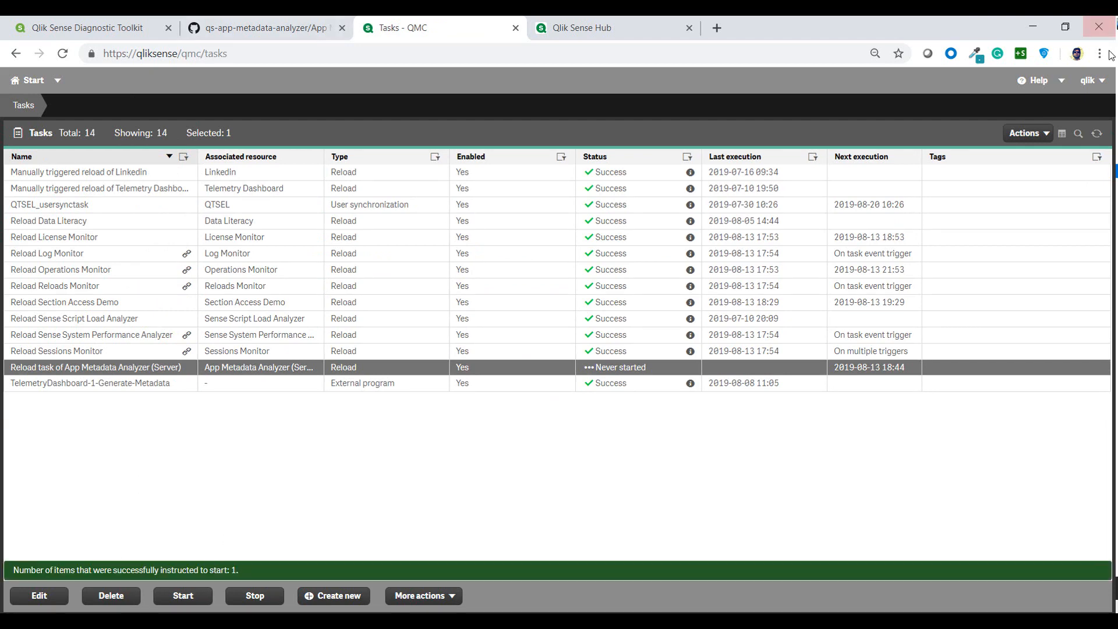
click(1097, 134)
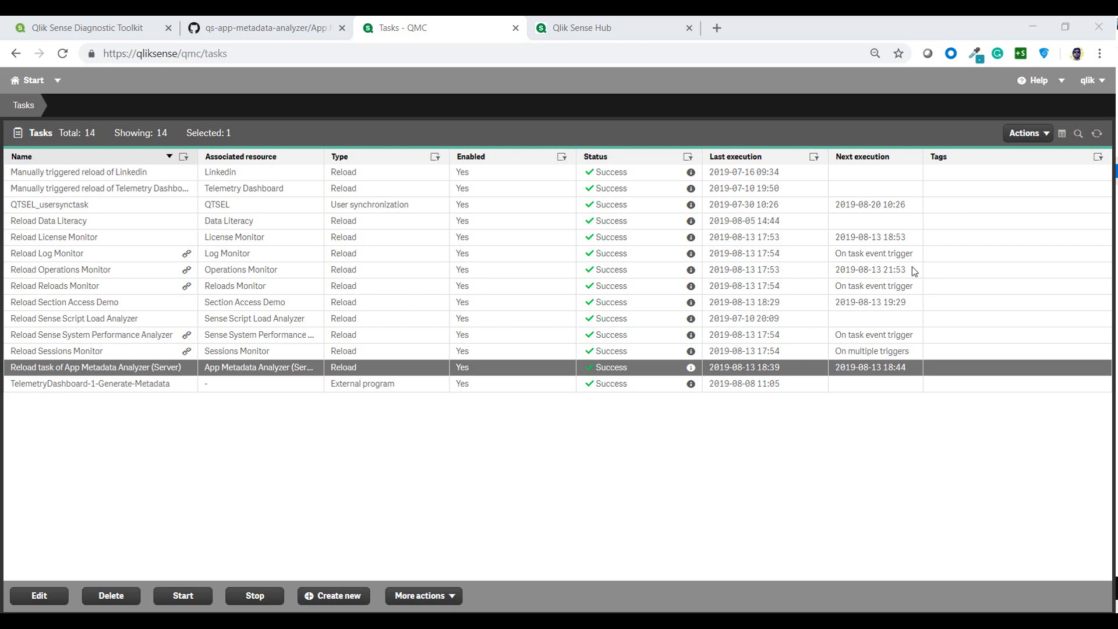
click(1098, 134)
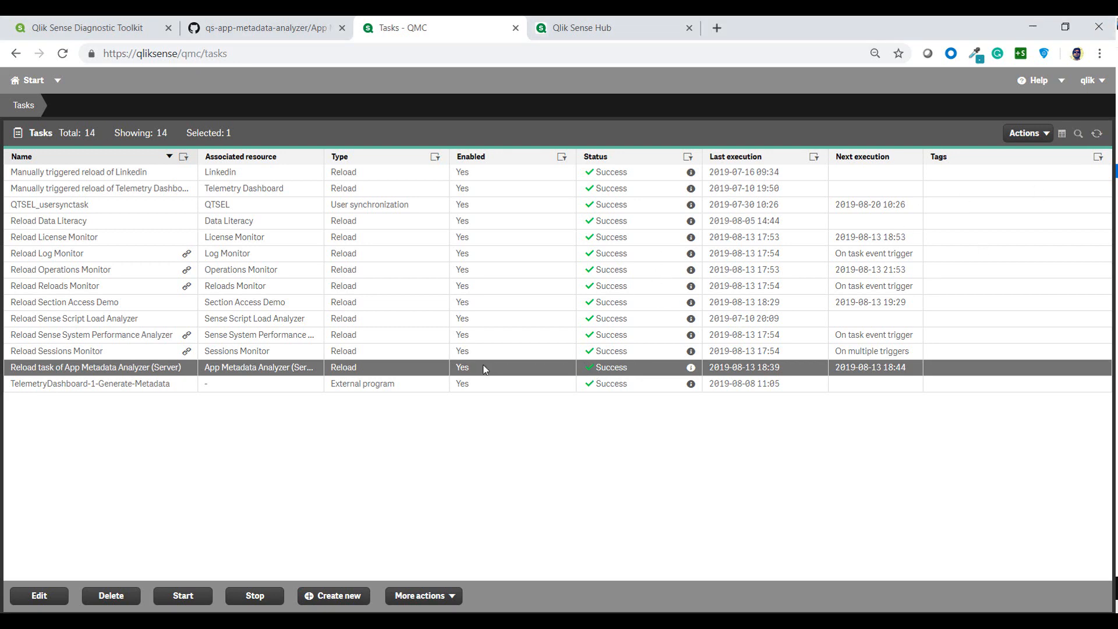
click(1098, 133)
Step: Publish the App Metadata Analyzer (Server) app to the Monitoring apps stream from the QMC apps list
click(26, 80)
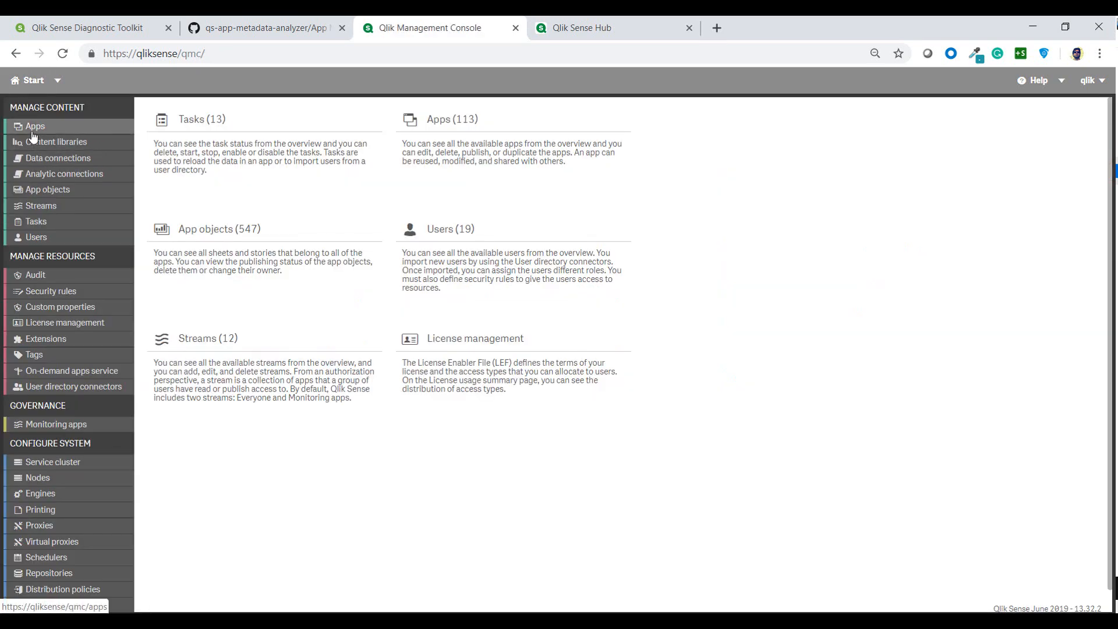
click(35, 126)
click(45, 188)
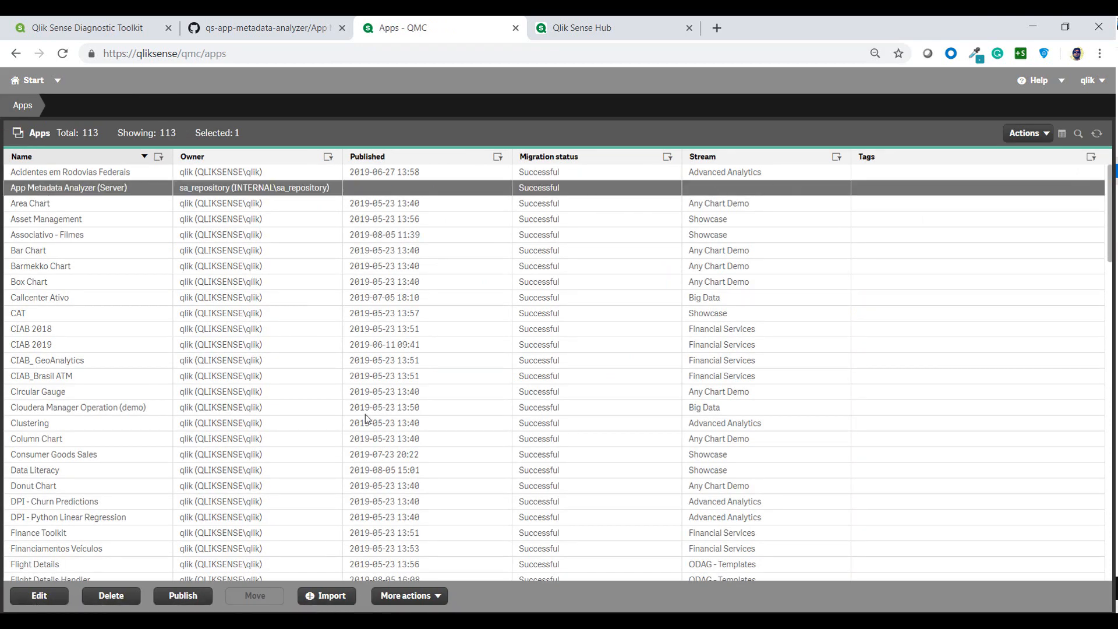
click(196, 596)
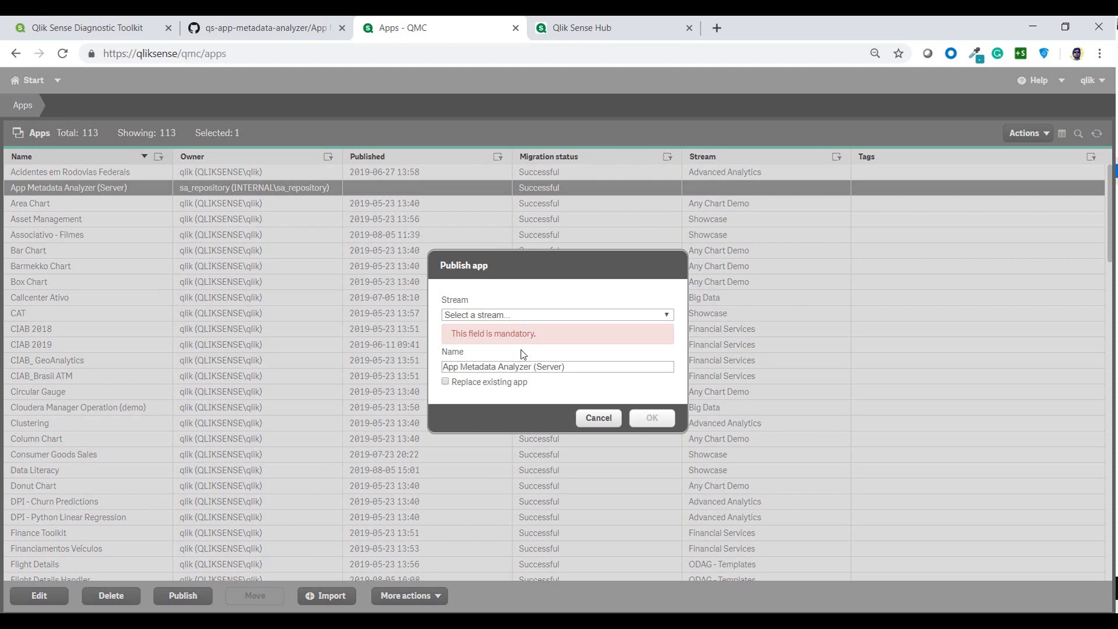
click(511, 315)
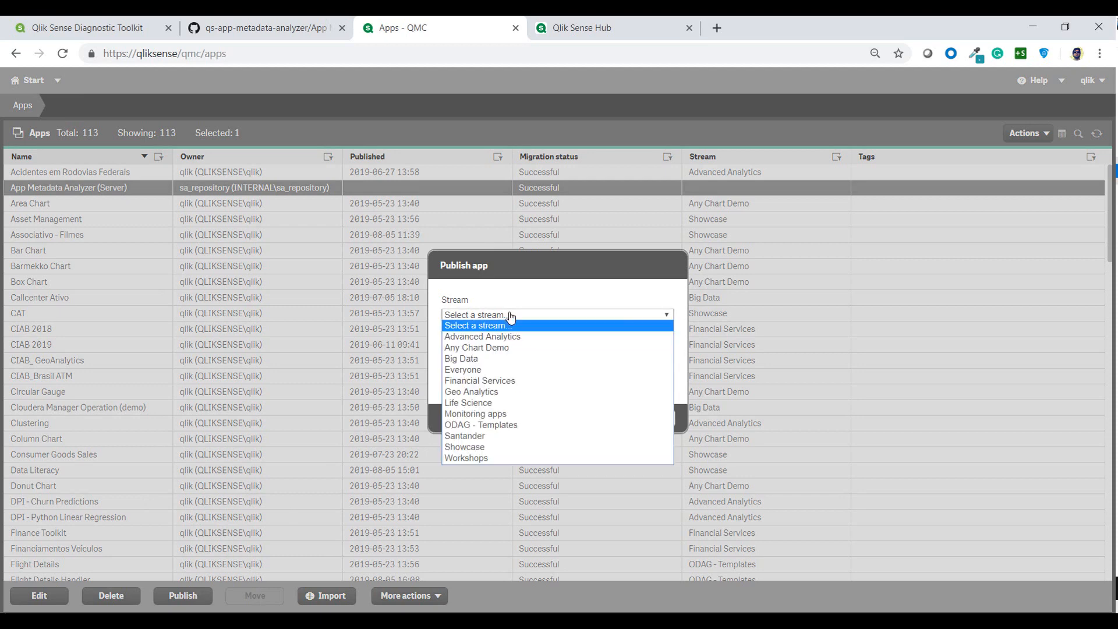
click(480, 414)
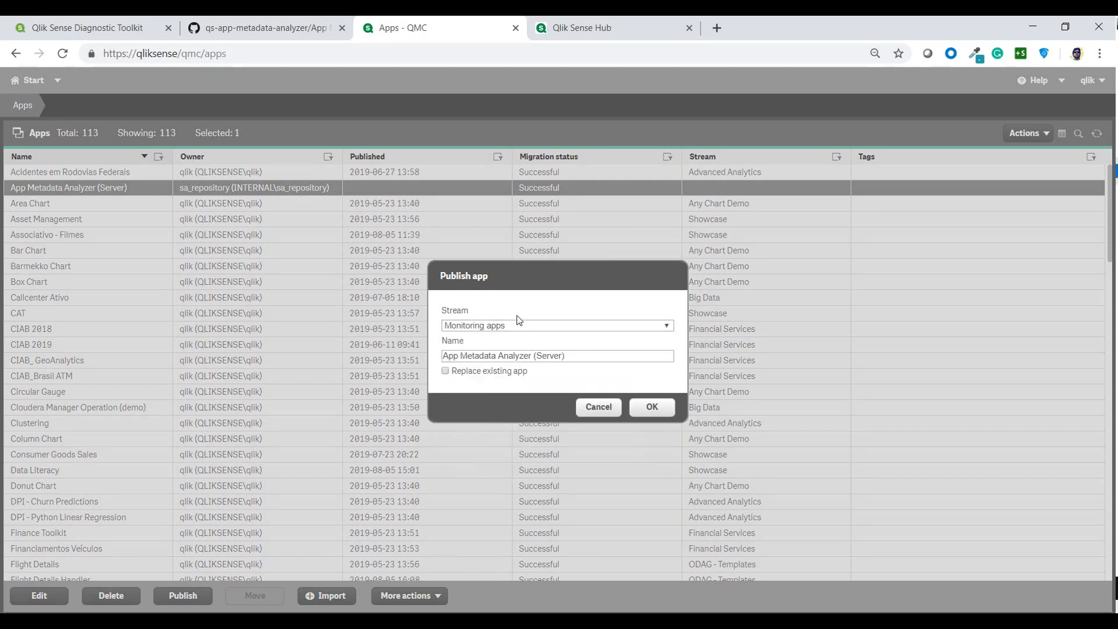
click(646, 407)
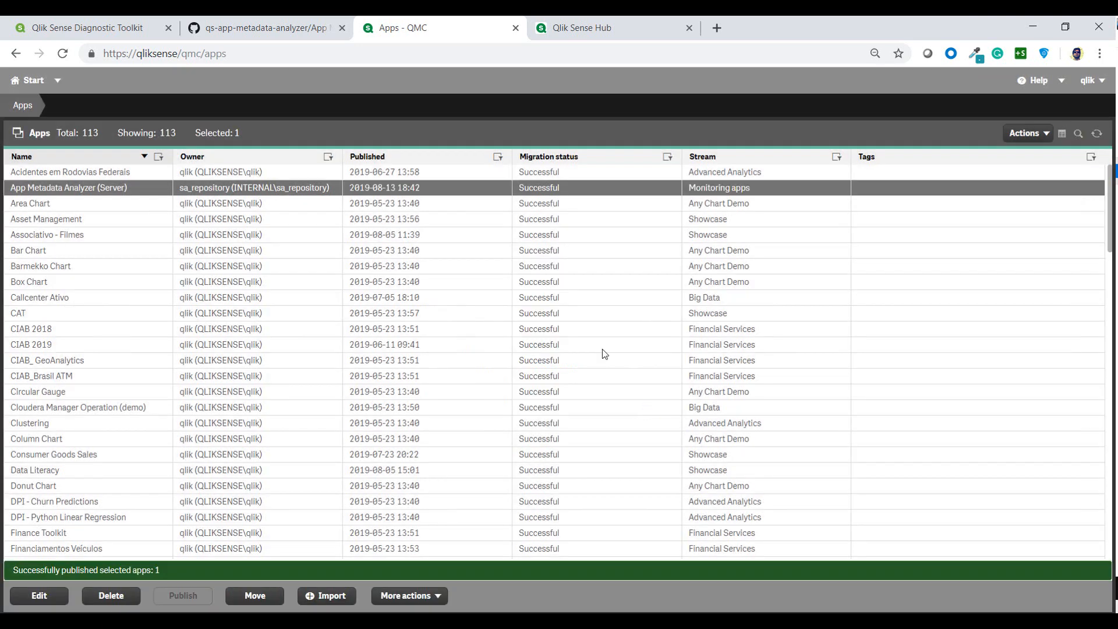
Step: In the Qlik Sense hub, launch App Metadata Analyzer (Server) from the Monitoring apps stream and open its Dashboard sheet
click(590, 30)
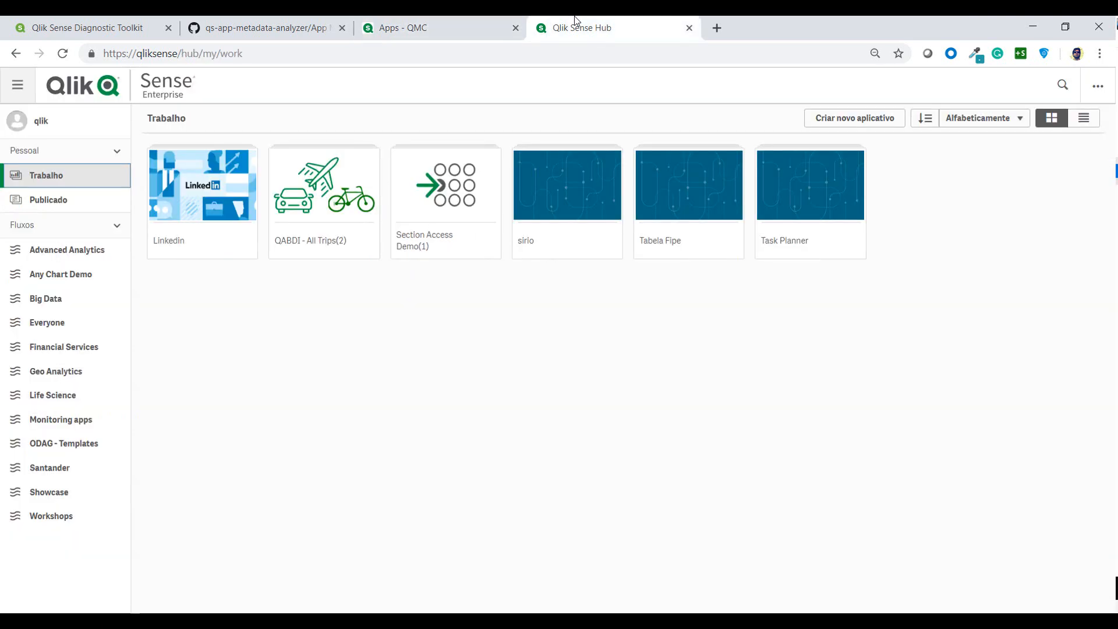
click(63, 425)
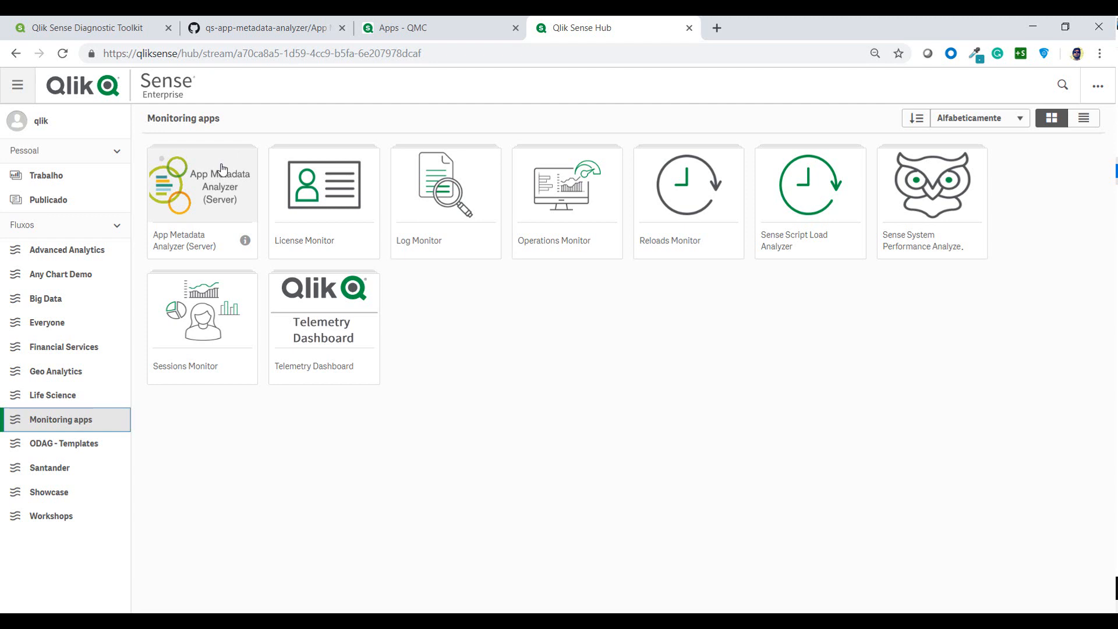
click(194, 197)
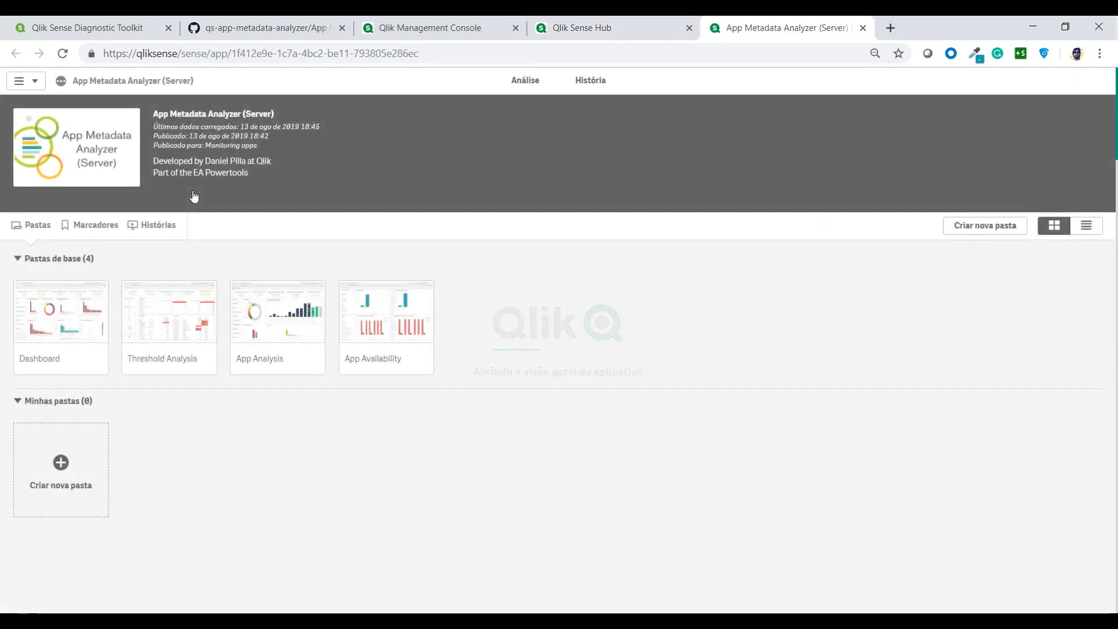
click(47, 326)
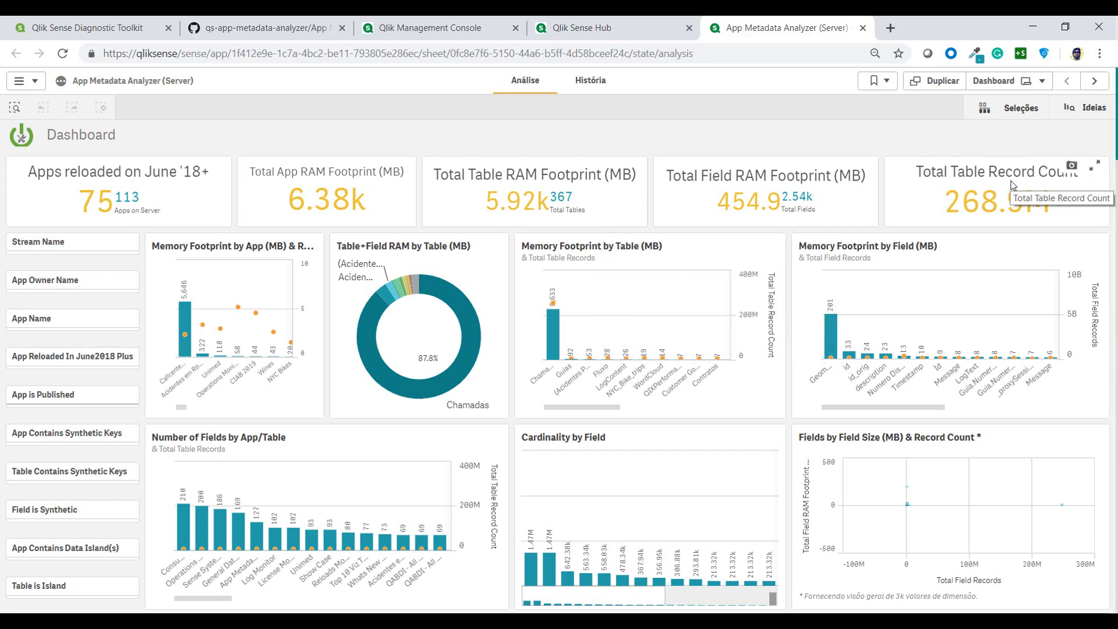
Step: Filter the dashboard to the Big Data stream, view the figures, and clear the selection
click(63, 254)
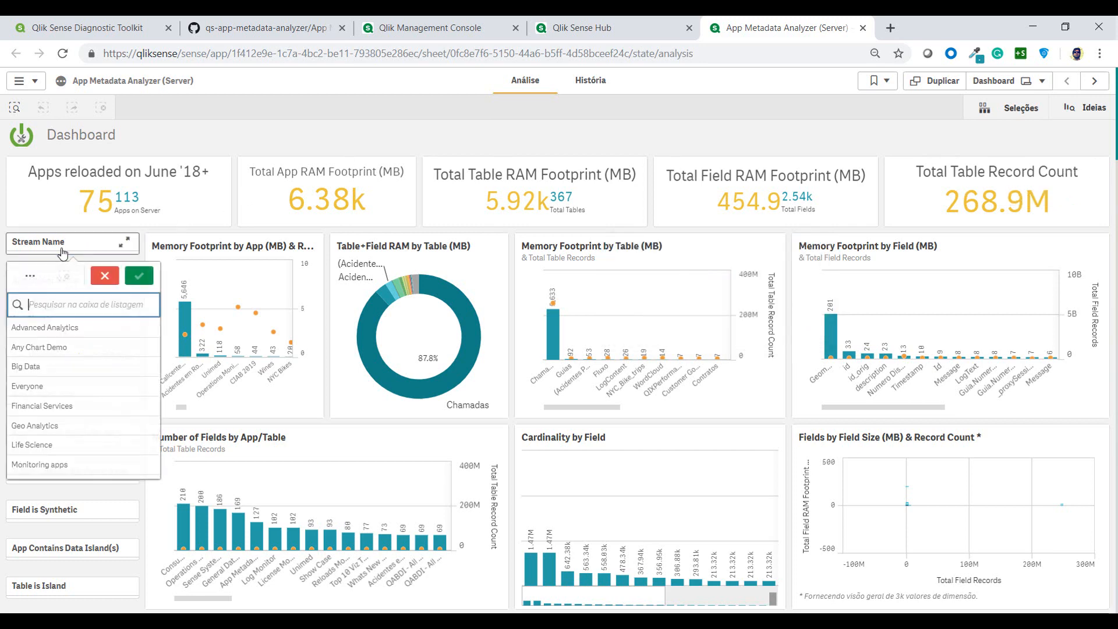
click(35, 372)
click(113, 142)
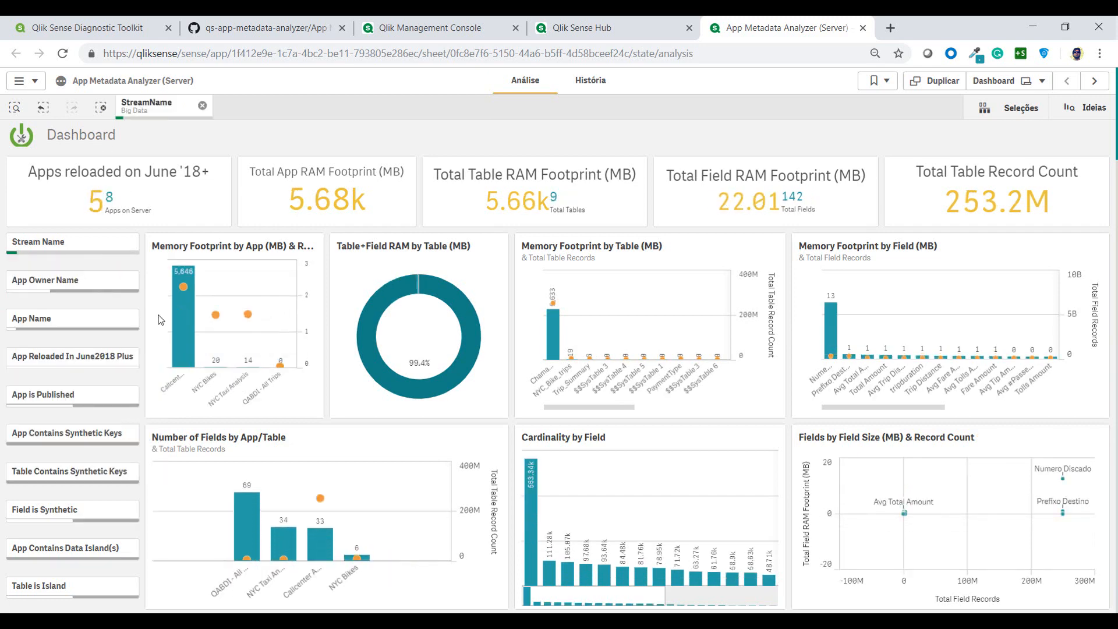
click(202, 106)
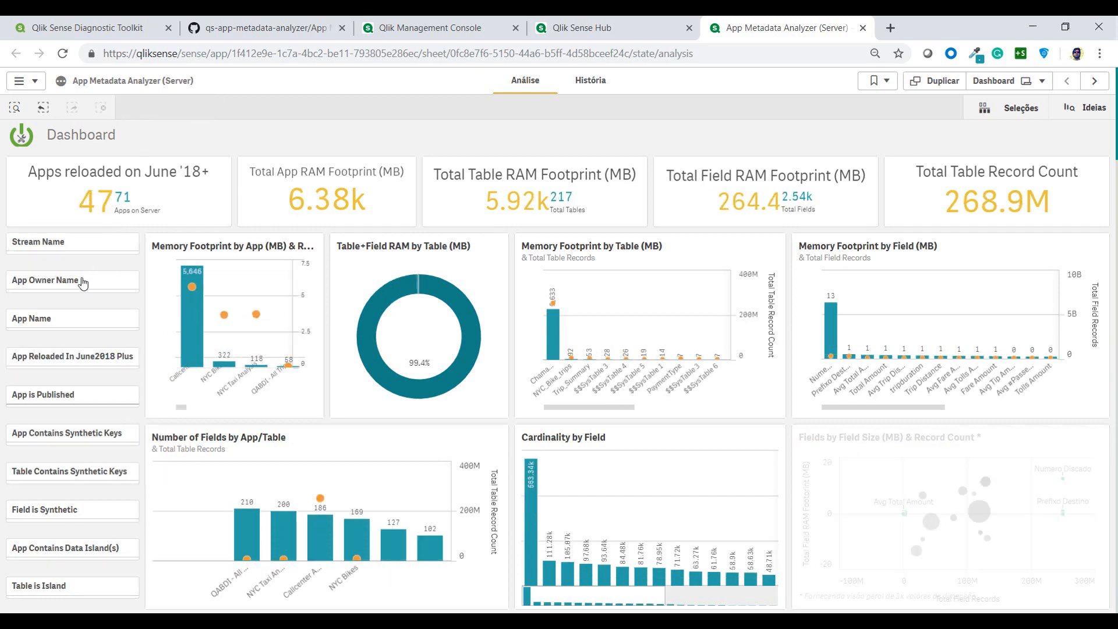
Step: Filter the dashboard to apps owned by qlik, view the figures, and clear the owner selection
click(64, 280)
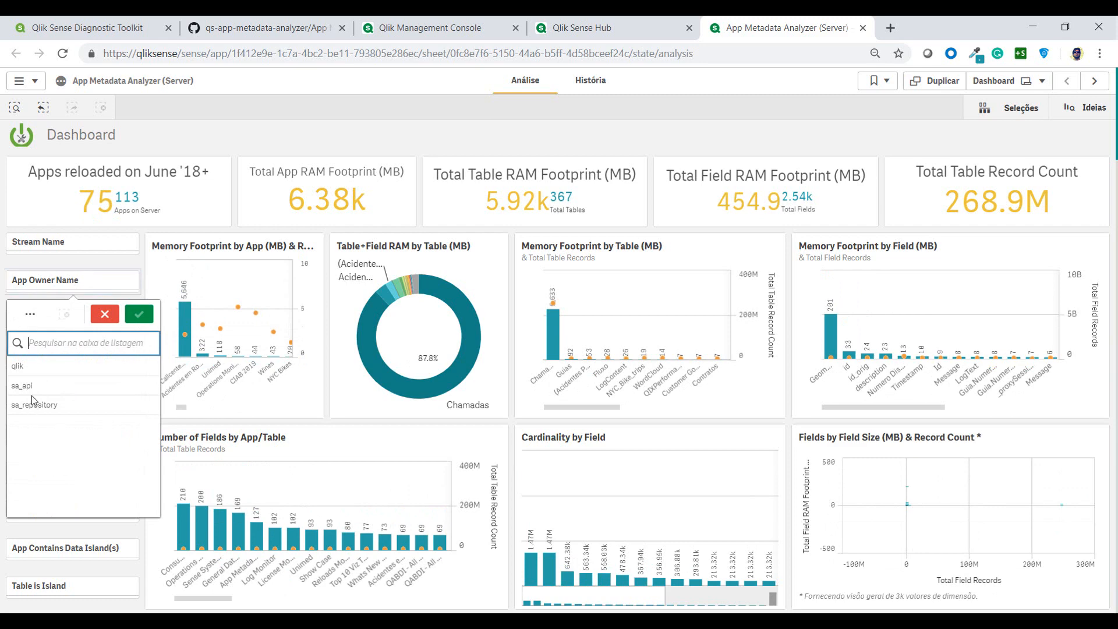
click(29, 370)
click(138, 314)
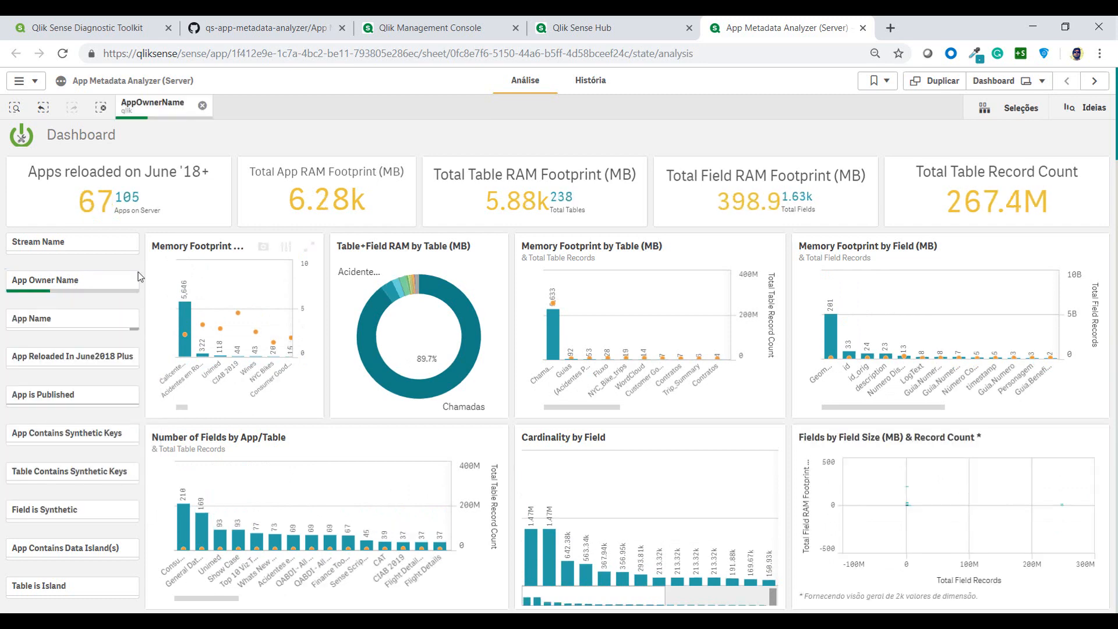
click(202, 106)
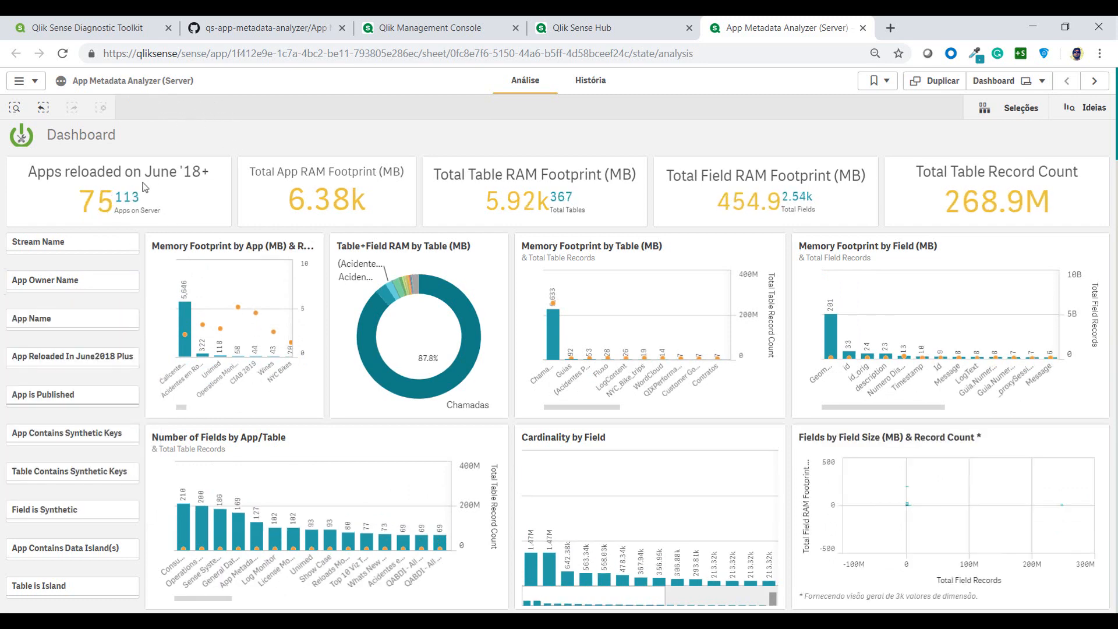
Step: Filter the dashboard to unpublished apps by selecting 0 in App is Published, view the figures, and clear the selection
click(73, 396)
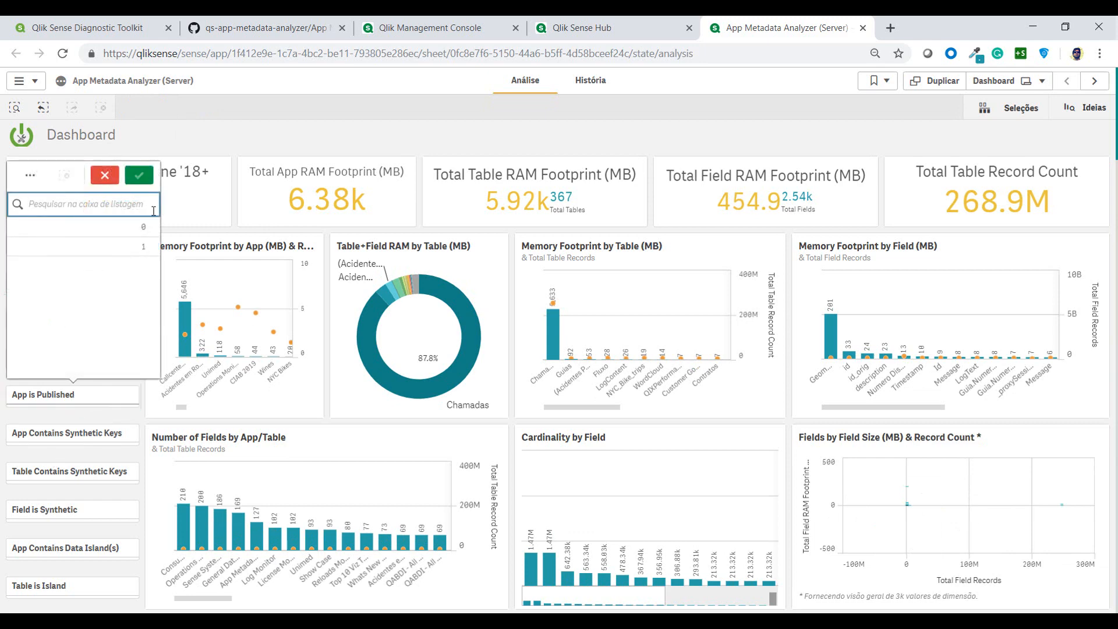
click(144, 233)
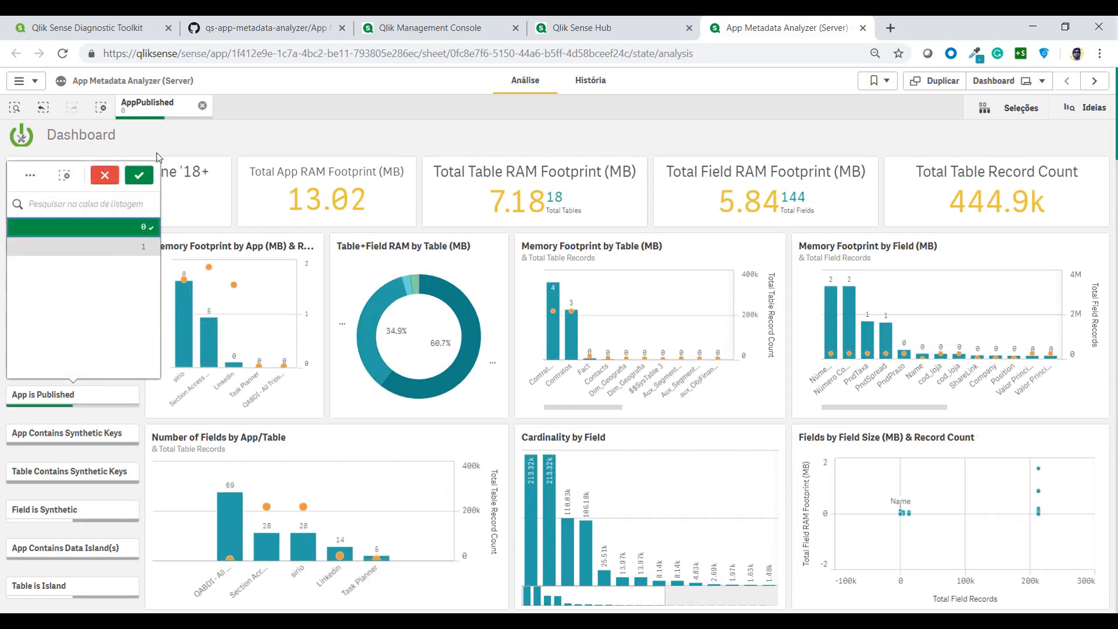
click(138, 181)
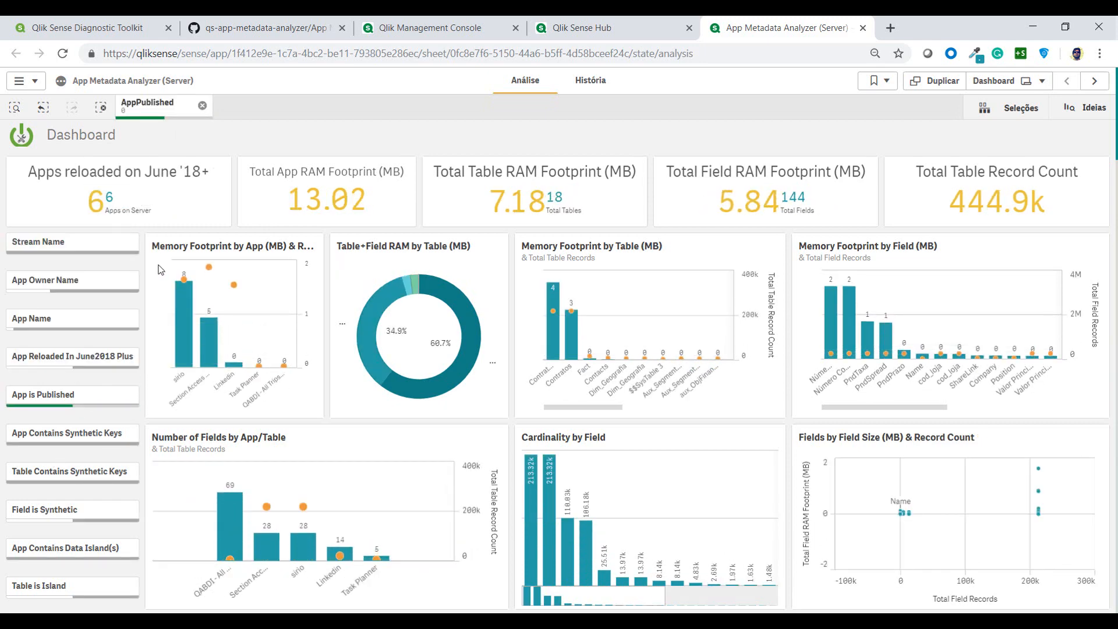
click(203, 107)
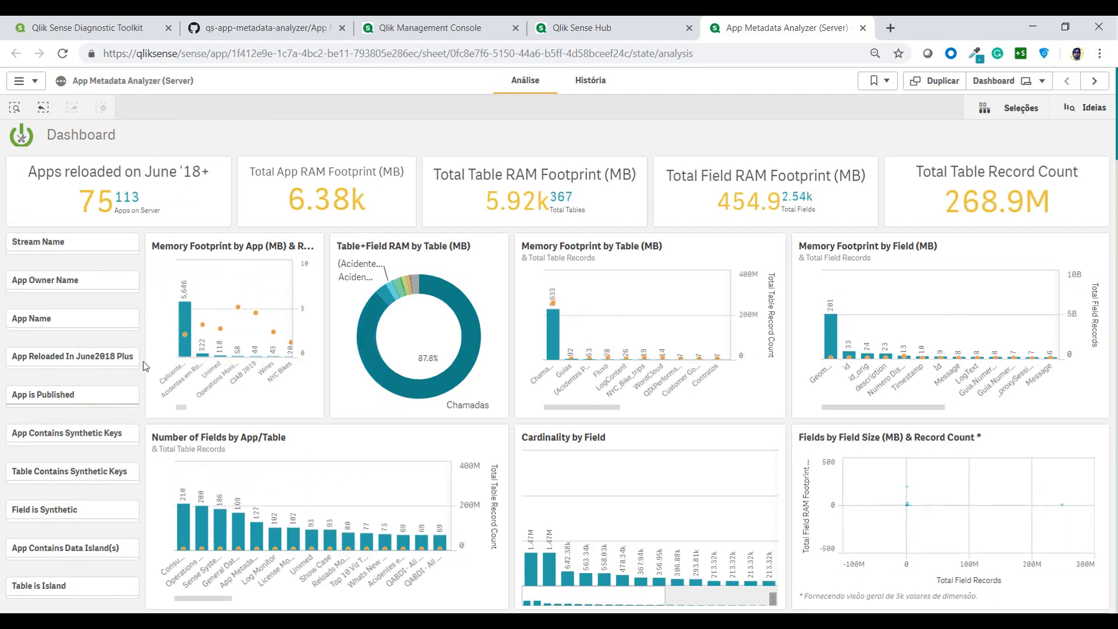
Step: View the available values of the App Contains Synthetic Keys and Table Contains Synthetic Keys filters without selecting any
click(84, 432)
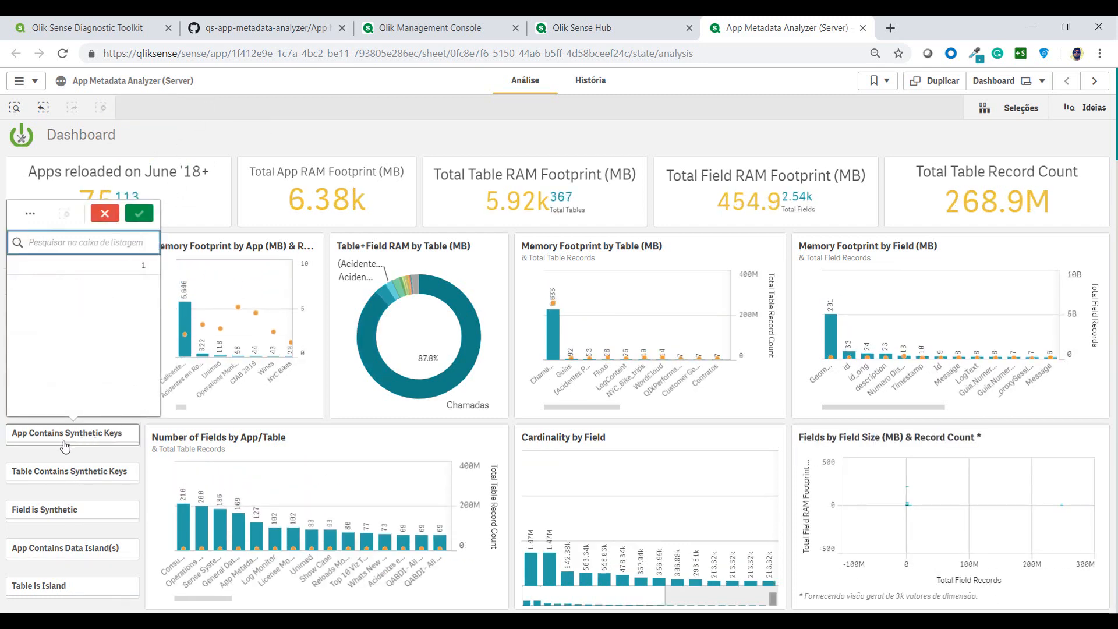
click(42, 477)
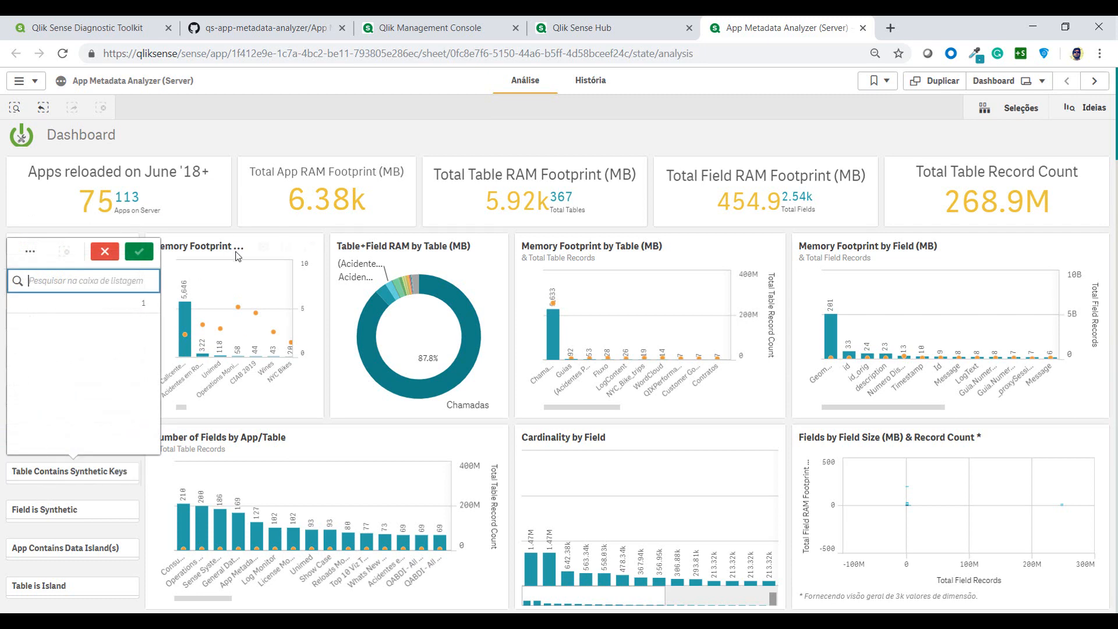
click(218, 135)
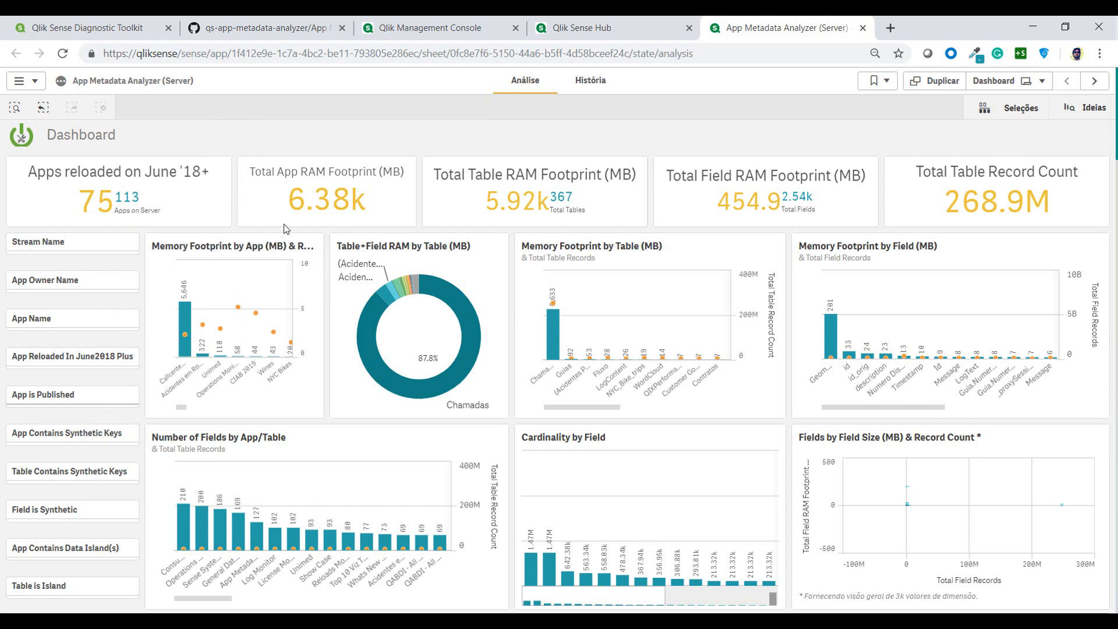
Step: Examine the Memory Footprint by App (MB) & RAM/File Size Ratio chart in full size and return to the dashboard
click(314, 249)
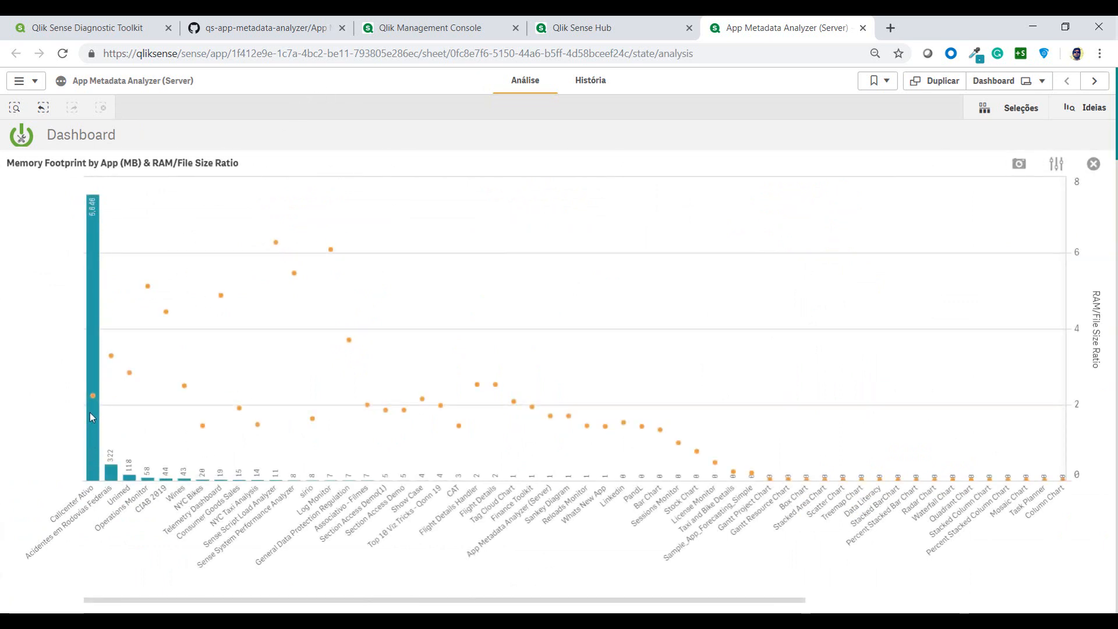
mouse_move(97, 208)
click(1093, 164)
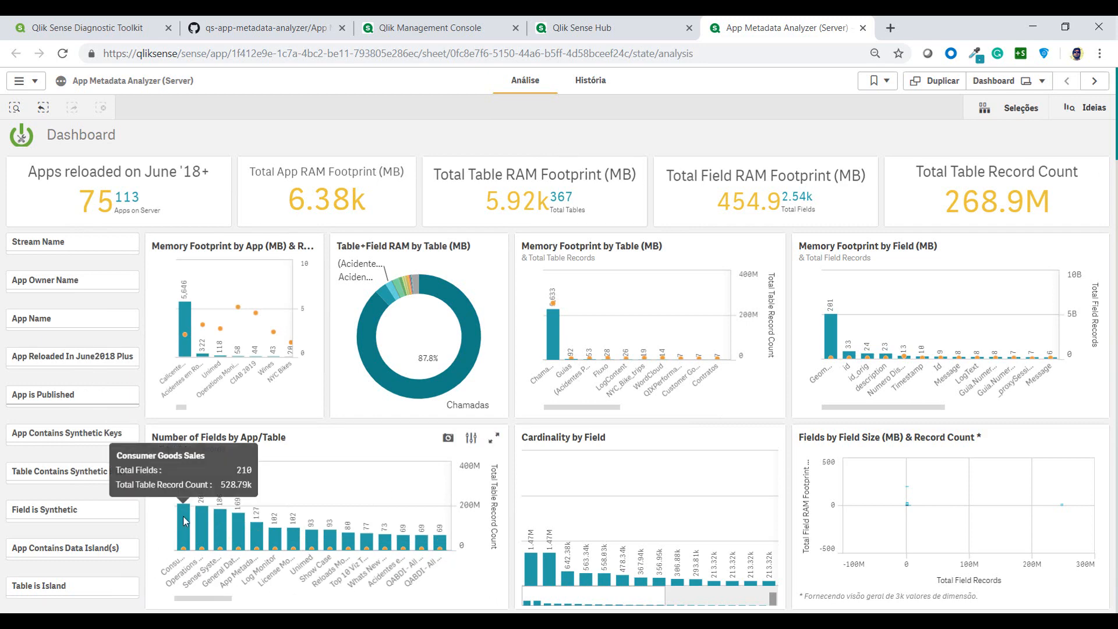
Step: Filter the dashboard to the Consumer Goods Sales app from the Number of Fields by App/Table chart, view its tables, and clear the selection
click(183, 516)
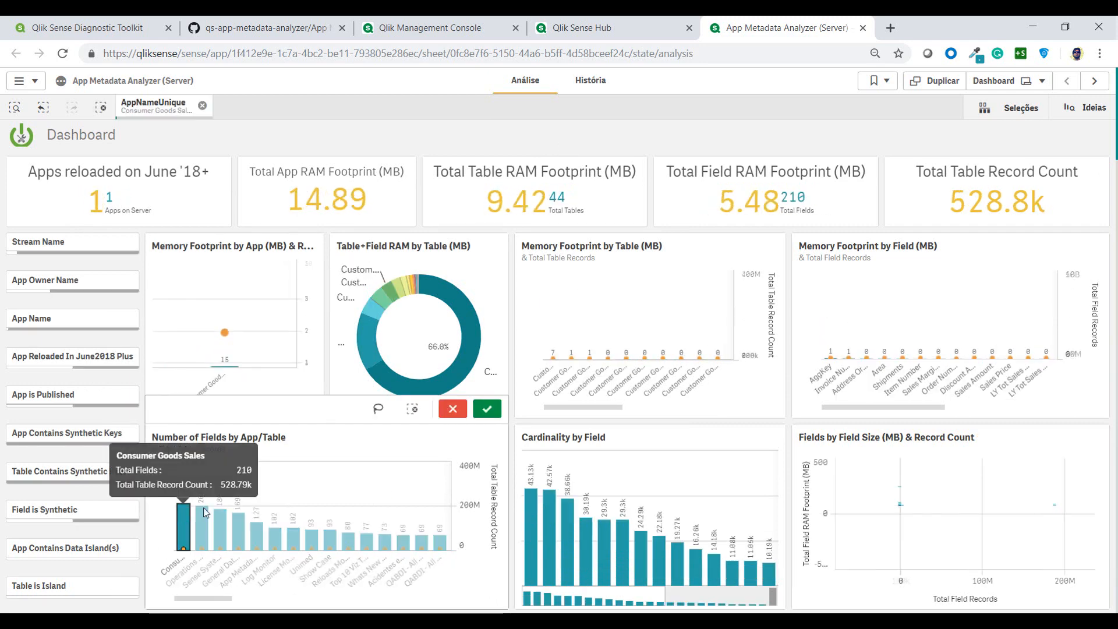
click(488, 412)
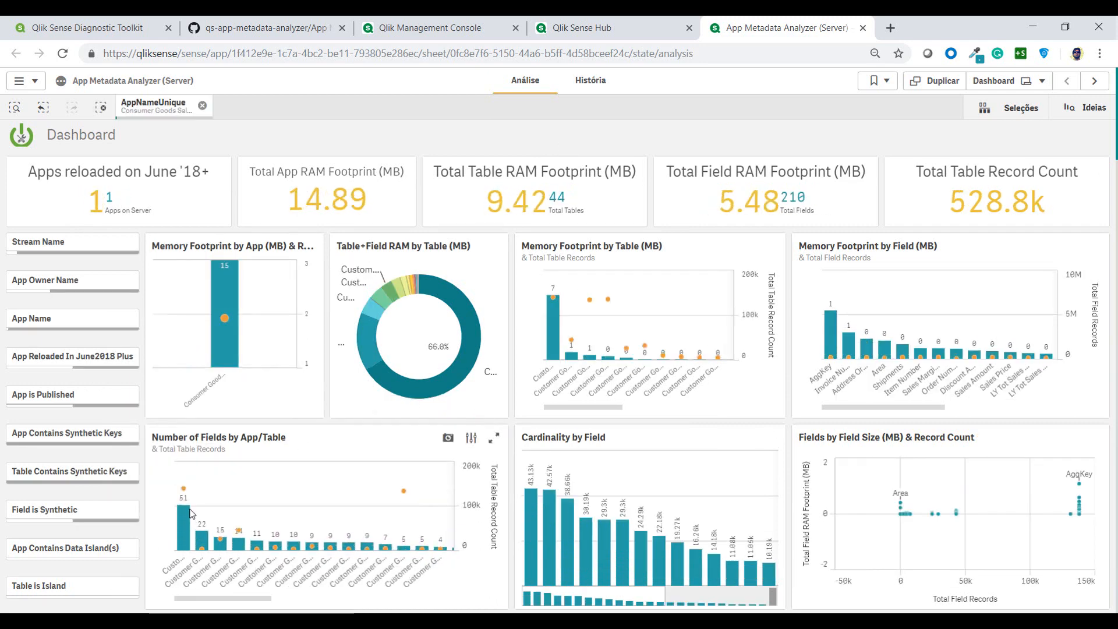
mouse_move(188, 534)
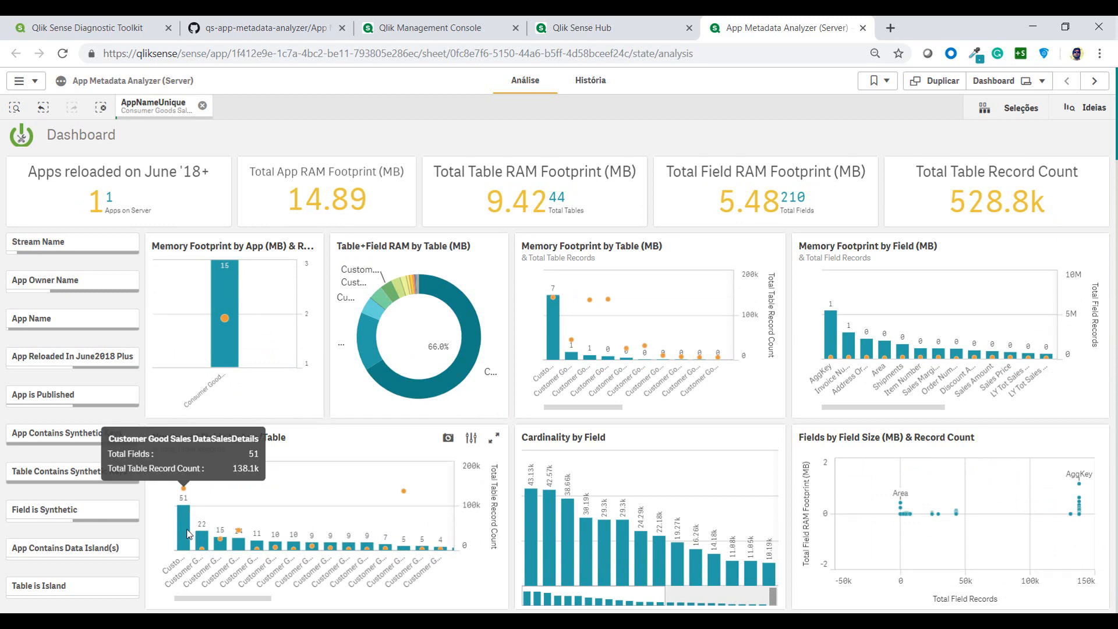
click(202, 109)
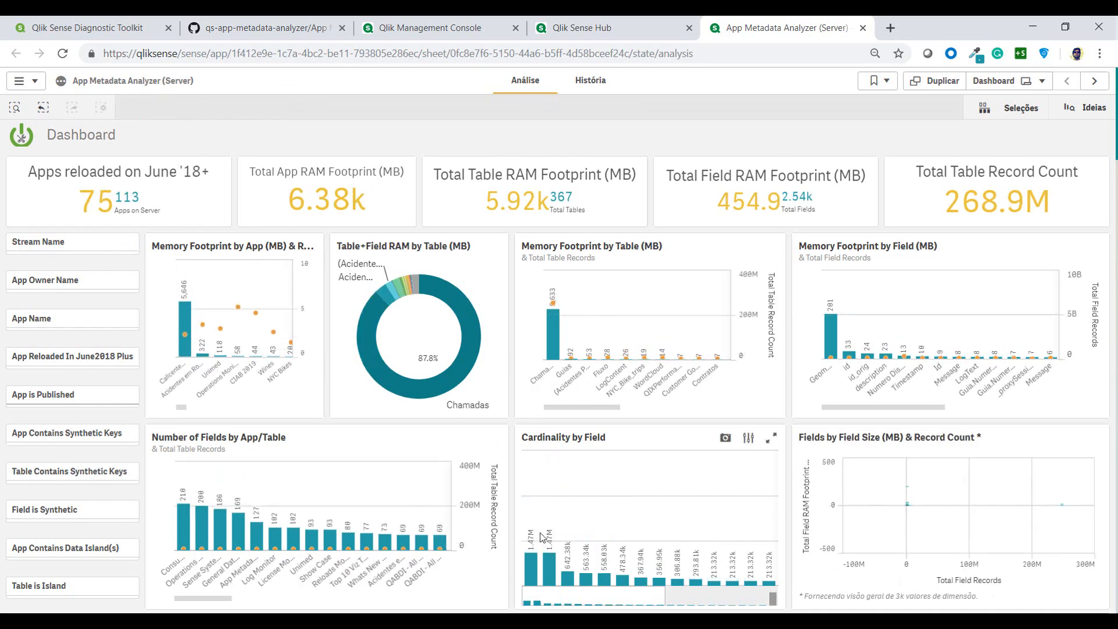
Step: Browse further along the Cardinality by Field chart and zoom in on the points of the Fields by Field Size (MB) & Record Count chart
drag(588, 598, 559, 607)
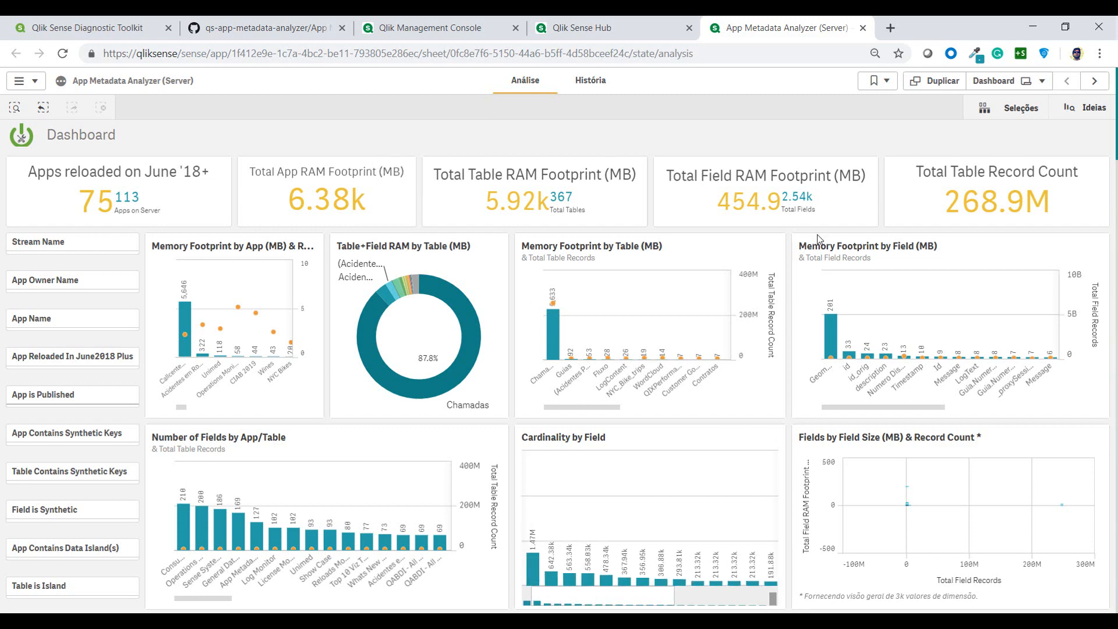
scroll(913, 495, up, 5)
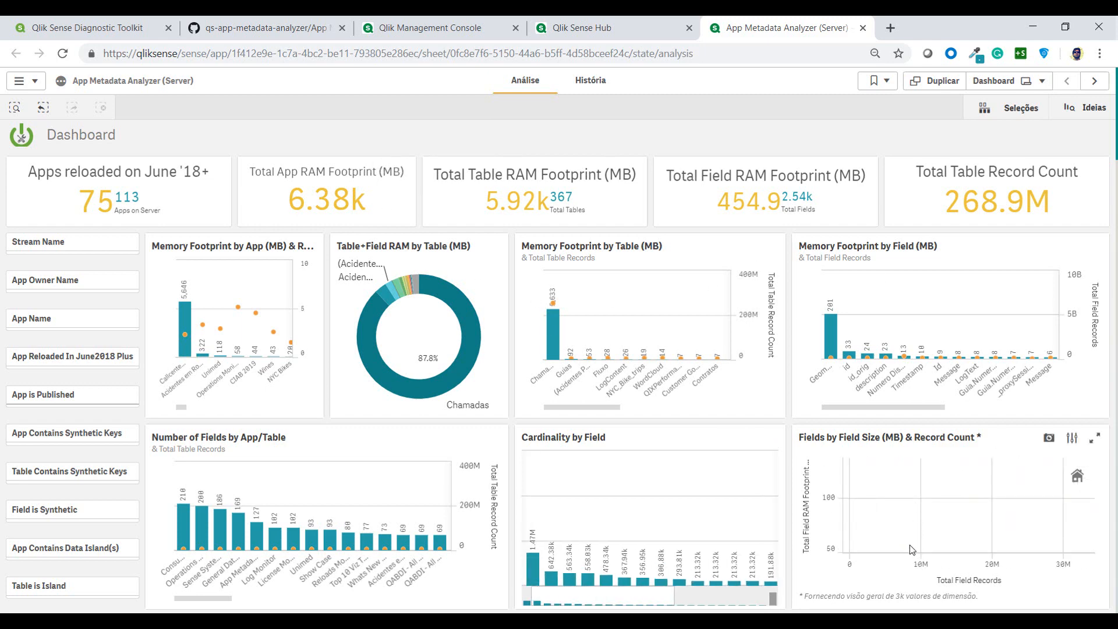
drag(912, 548, 1006, 473)
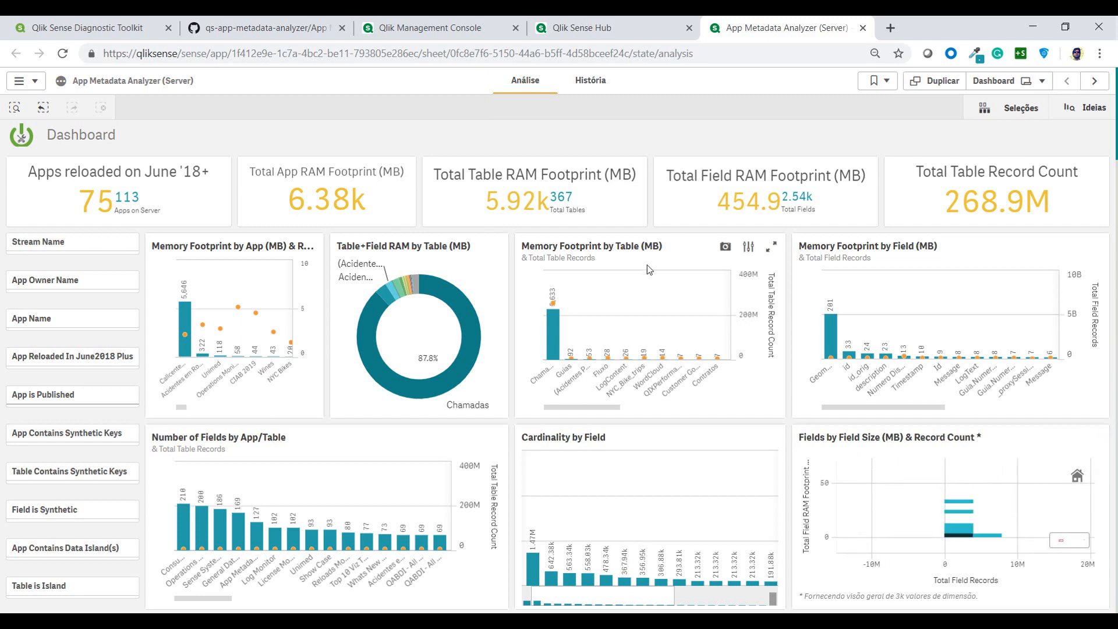
Step: Open the Threshold Analysis sheet and filter it to the Callcenter Ativo app from the App Thresholds table
click(1095, 81)
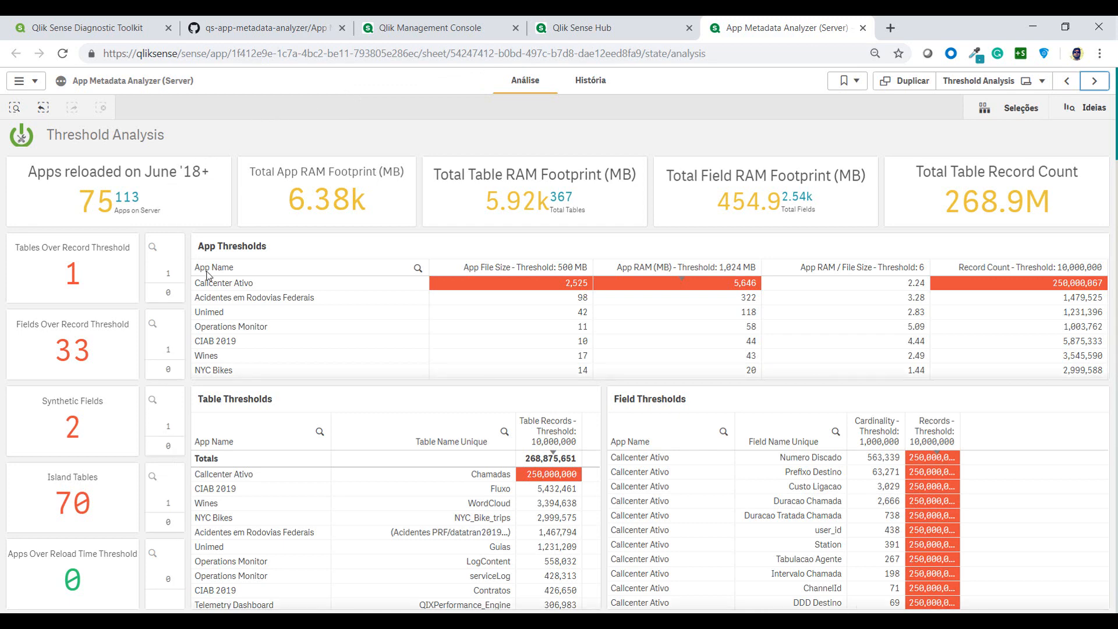
click(221, 283)
click(407, 242)
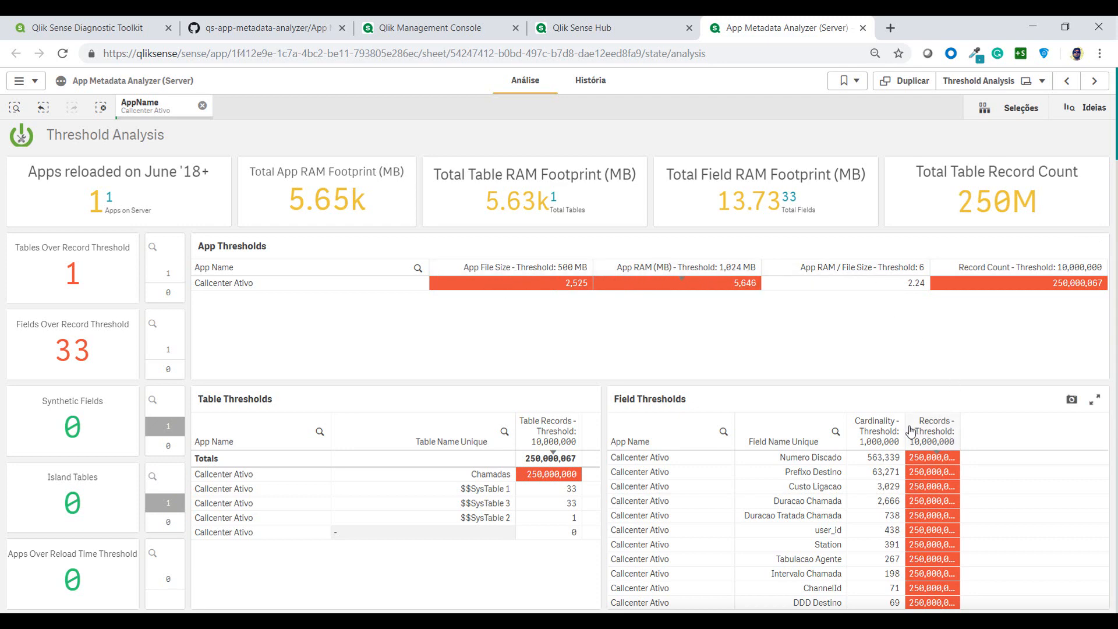
Step: Widen the Cardinality and Records columns of the Field Thresholds table so full values fit, and clear the app selection
drag(905, 423, 922, 423)
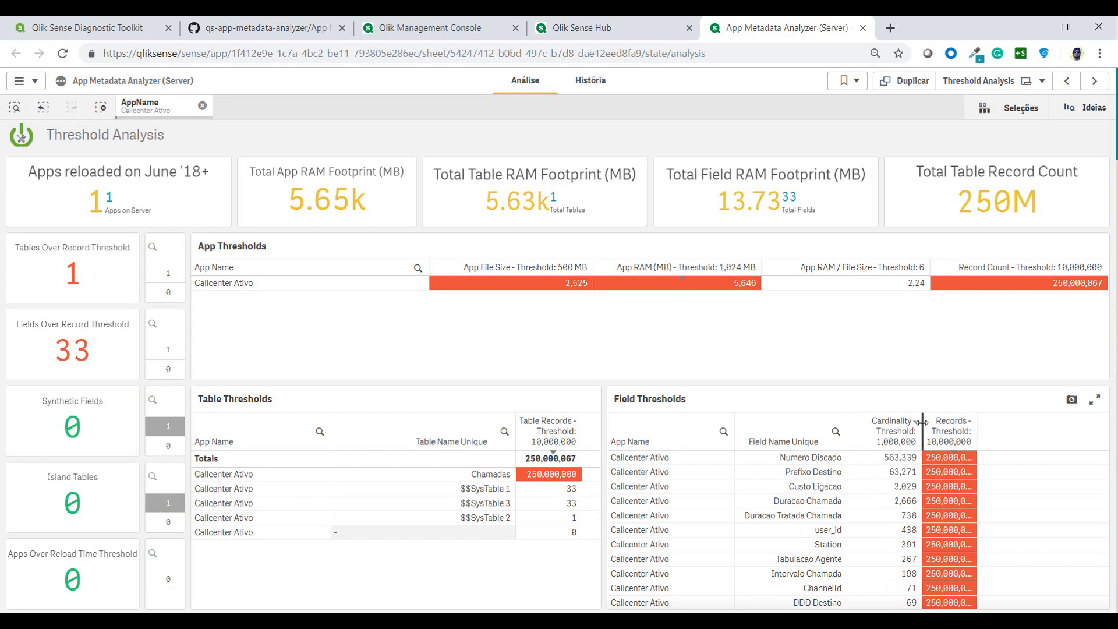
drag(978, 429, 1005, 428)
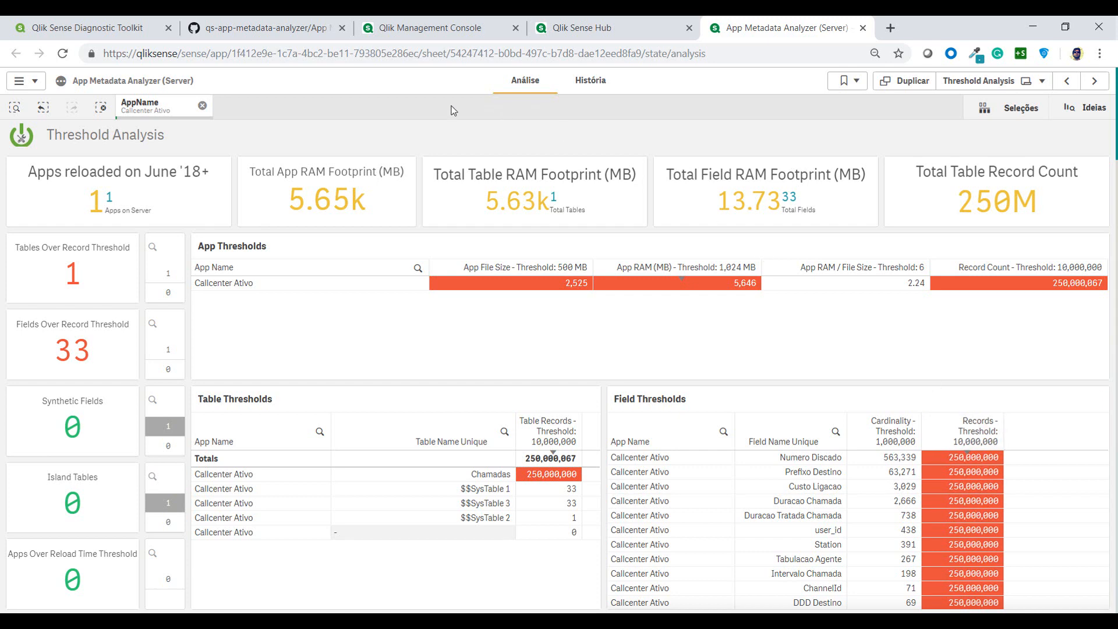
click(202, 105)
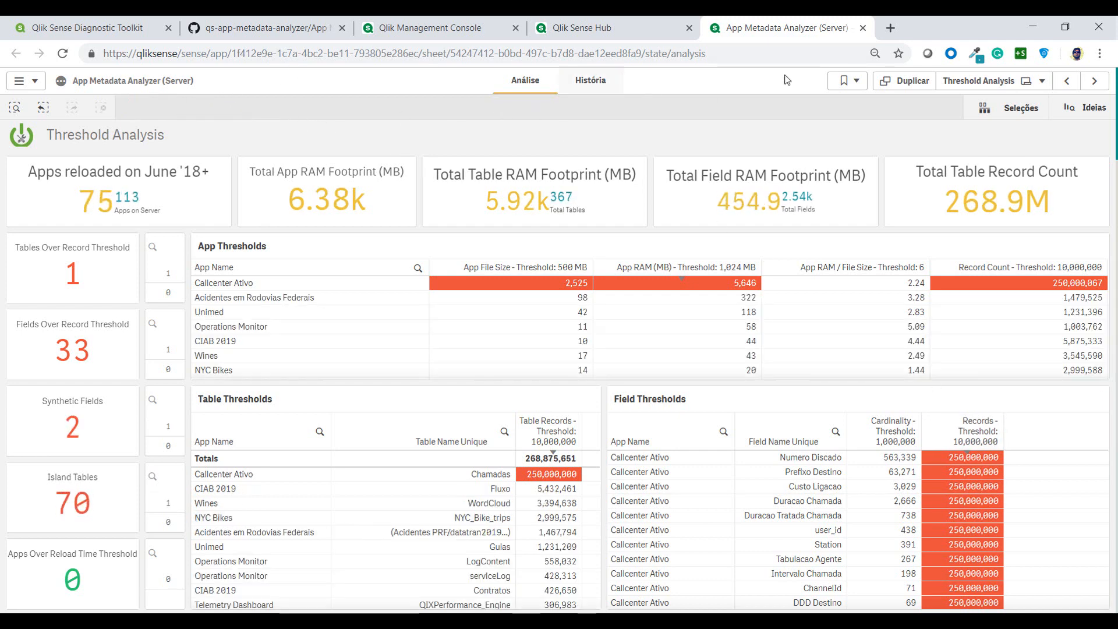
Step: Open the App Analysis sheet, filter it to the Any Chart Demo stream from the Apps By Stream chart, and clear the selection
click(1094, 82)
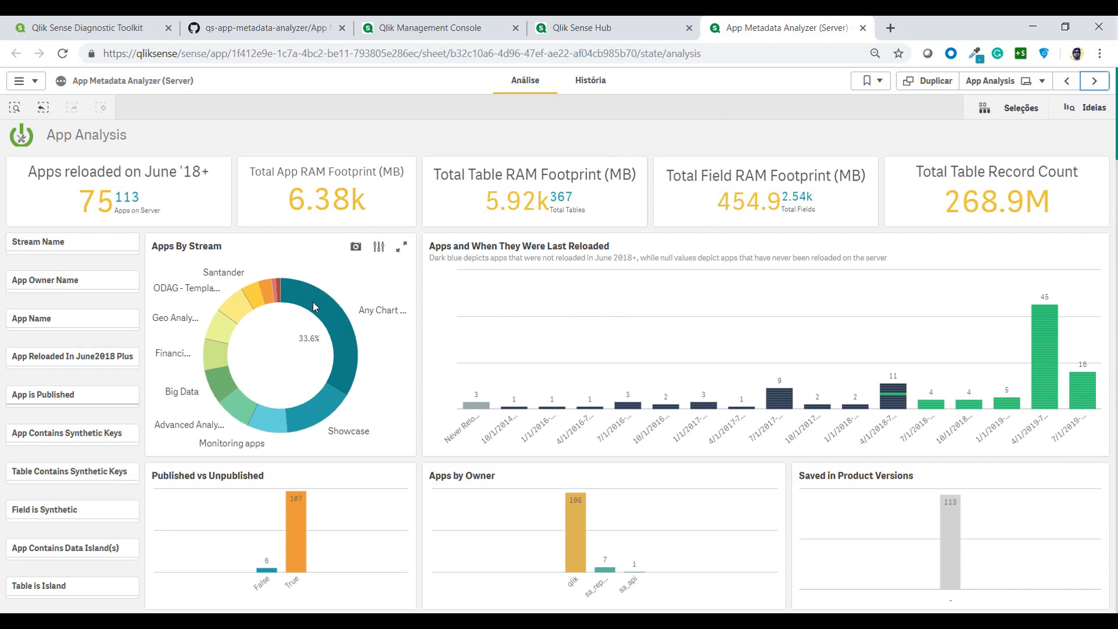
mouse_move(314, 307)
mouse_move(320, 416)
click(325, 313)
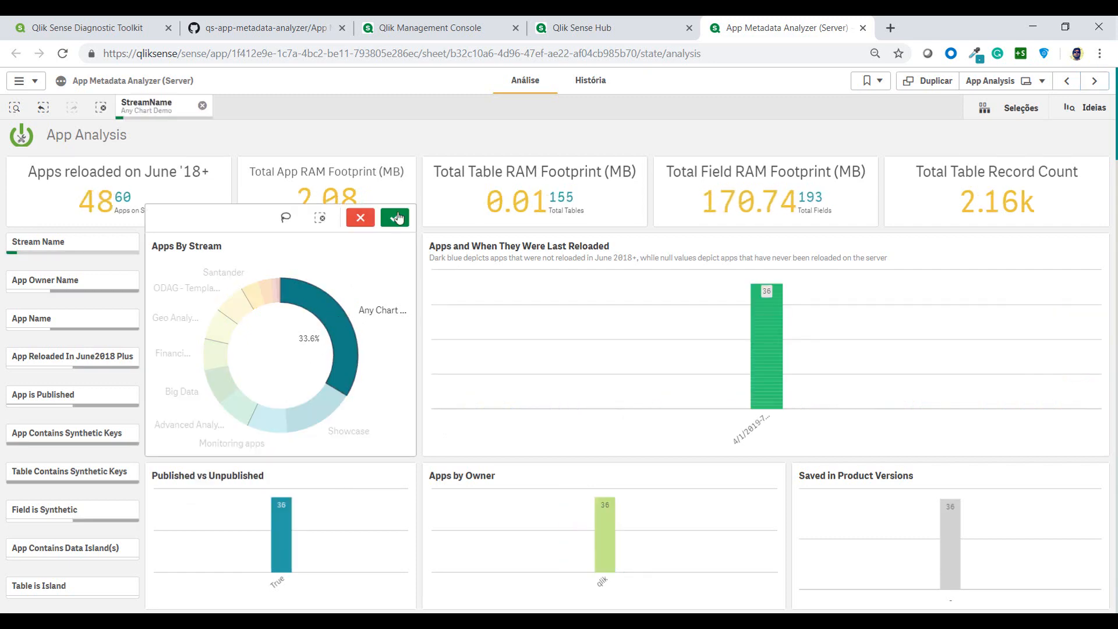
click(387, 221)
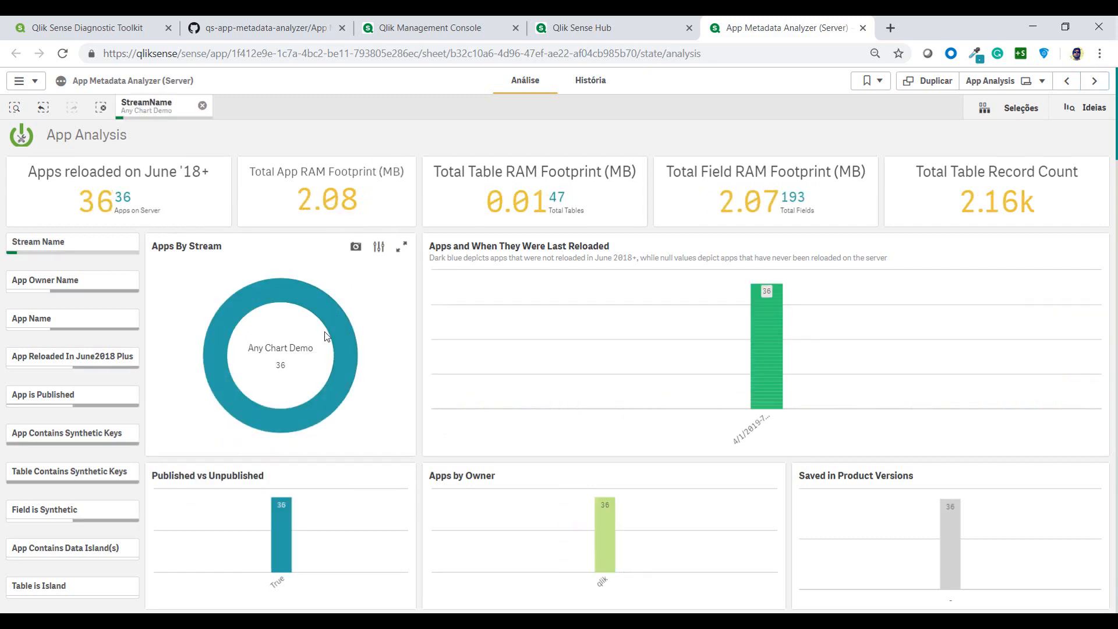
click(202, 106)
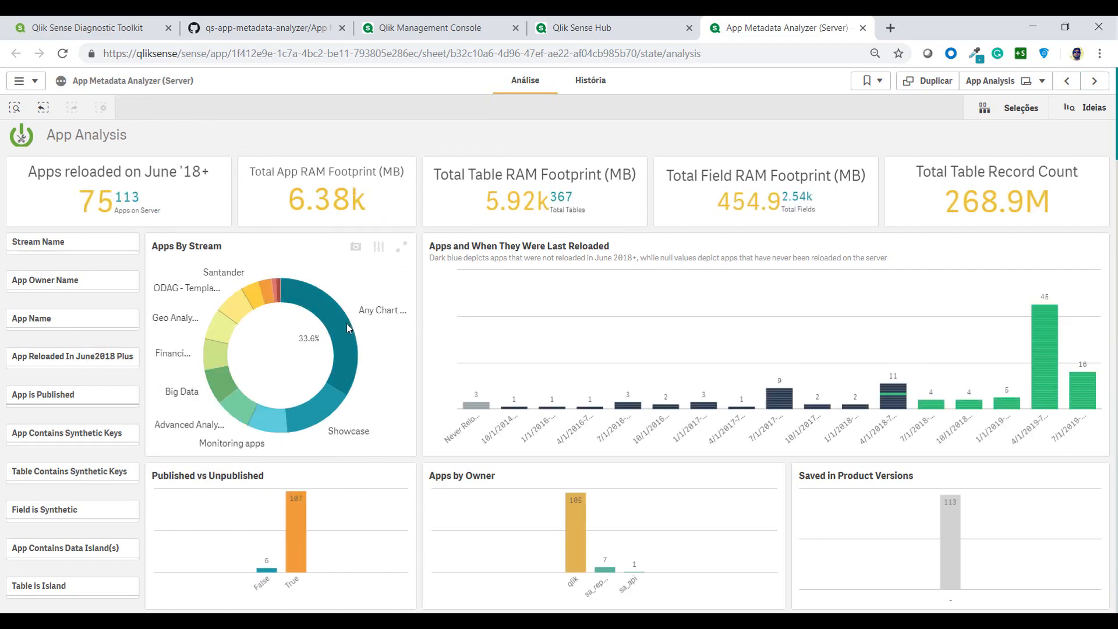
Step: Inspect the details of individual streams in the Apps By Stream chart, including Any Chart Demo, Advanced Analytics and Big Data
mouse_move(347, 324)
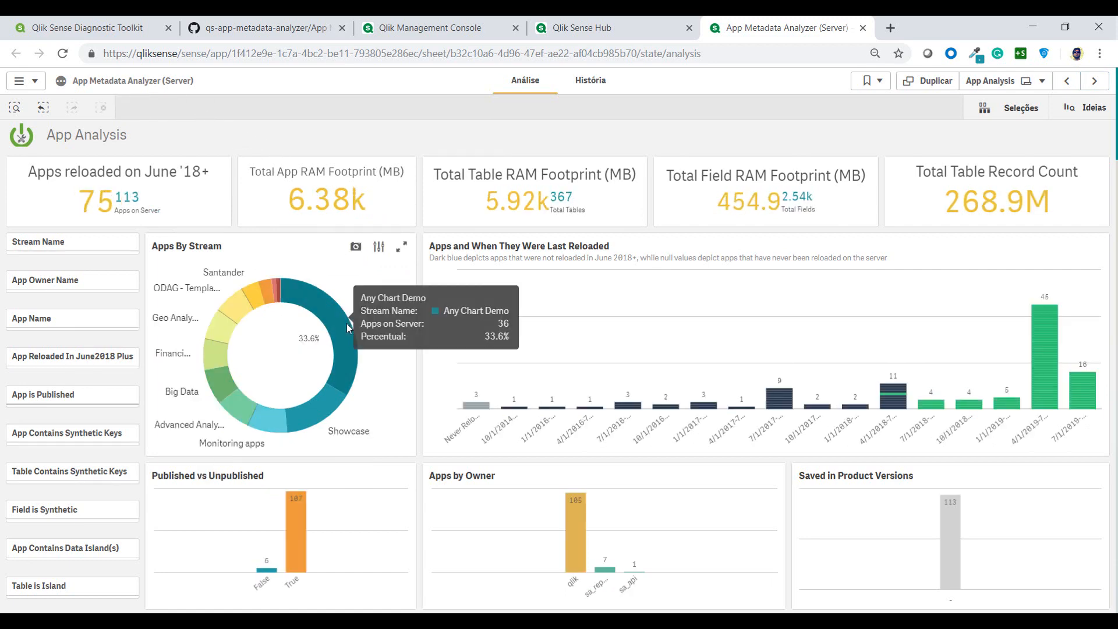
mouse_move(327, 400)
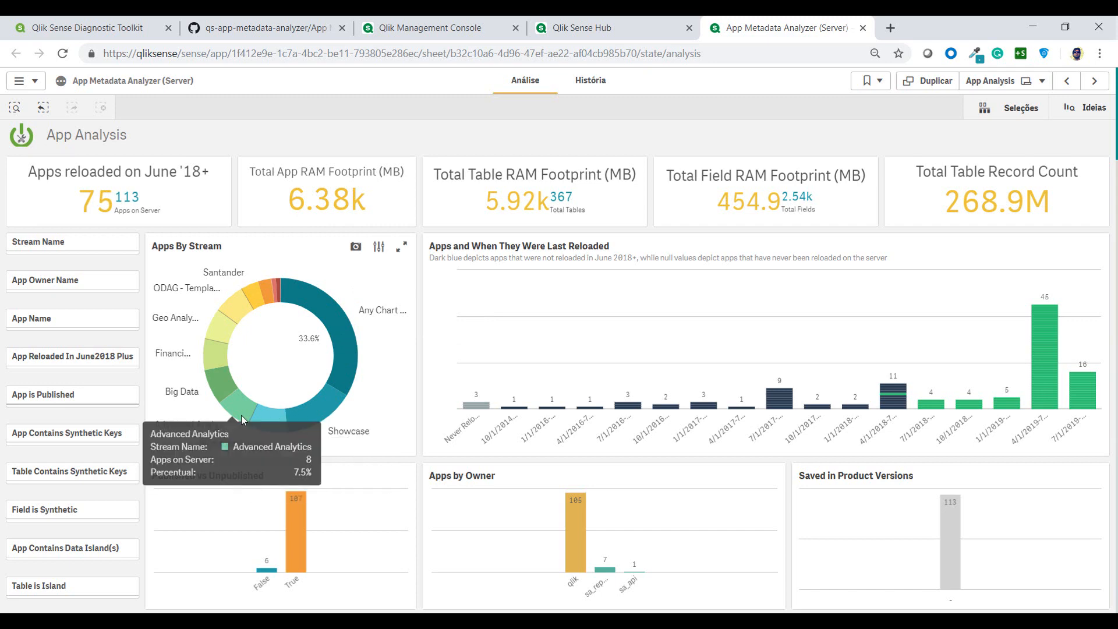
mouse_move(229, 382)
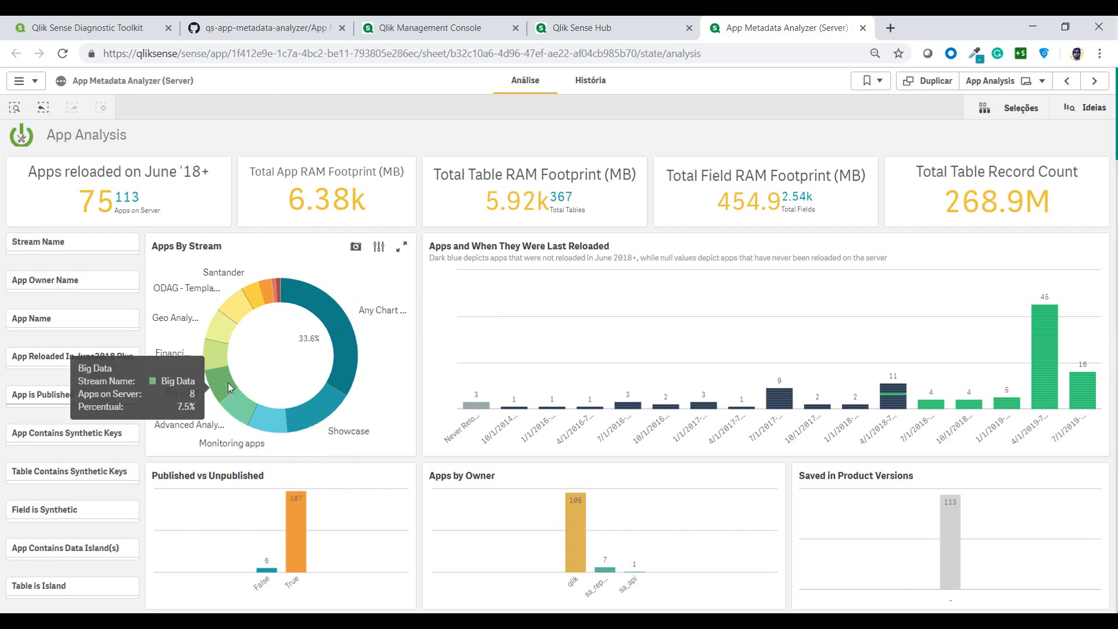
mouse_move(234, 308)
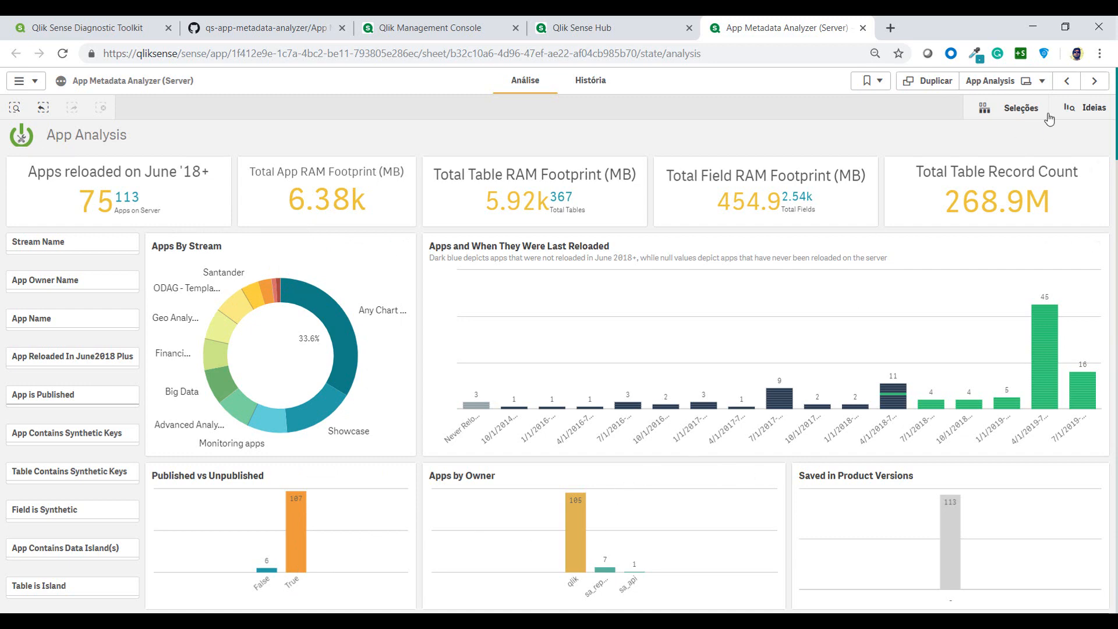
Step: Open the App Availability sheet and view the qliksense node's details in the Available Apps by Node chart
click(1096, 82)
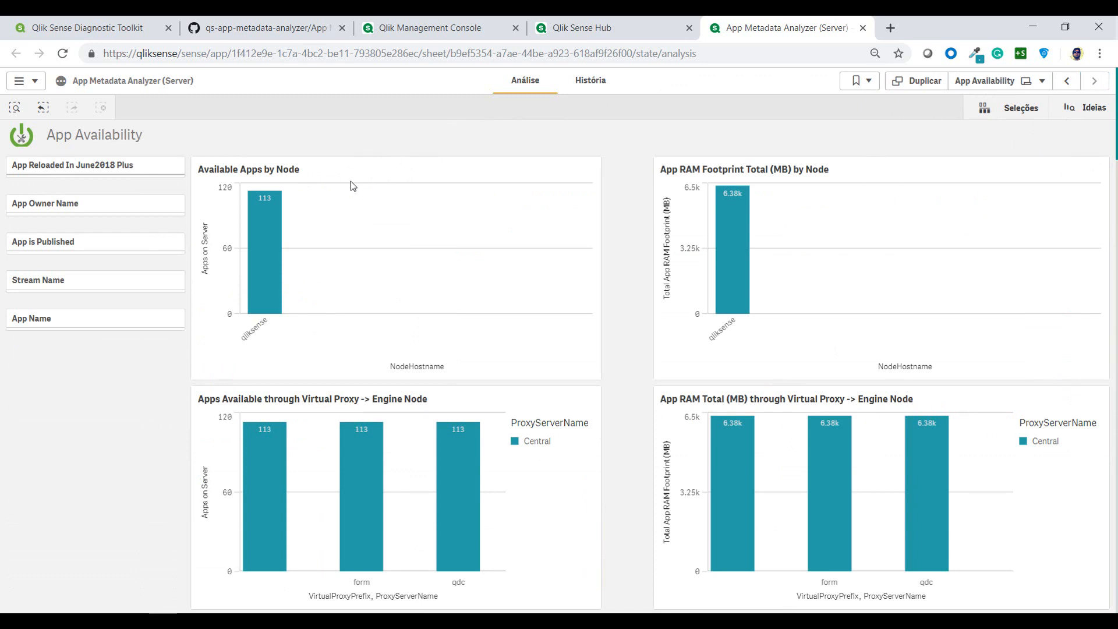
mouse_move(278, 319)
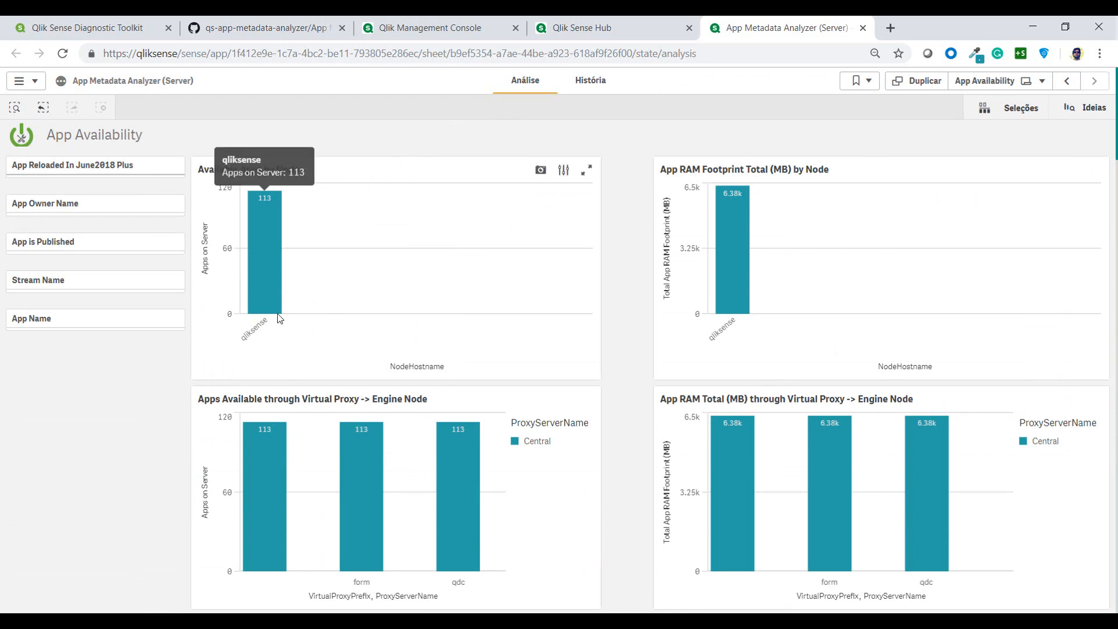